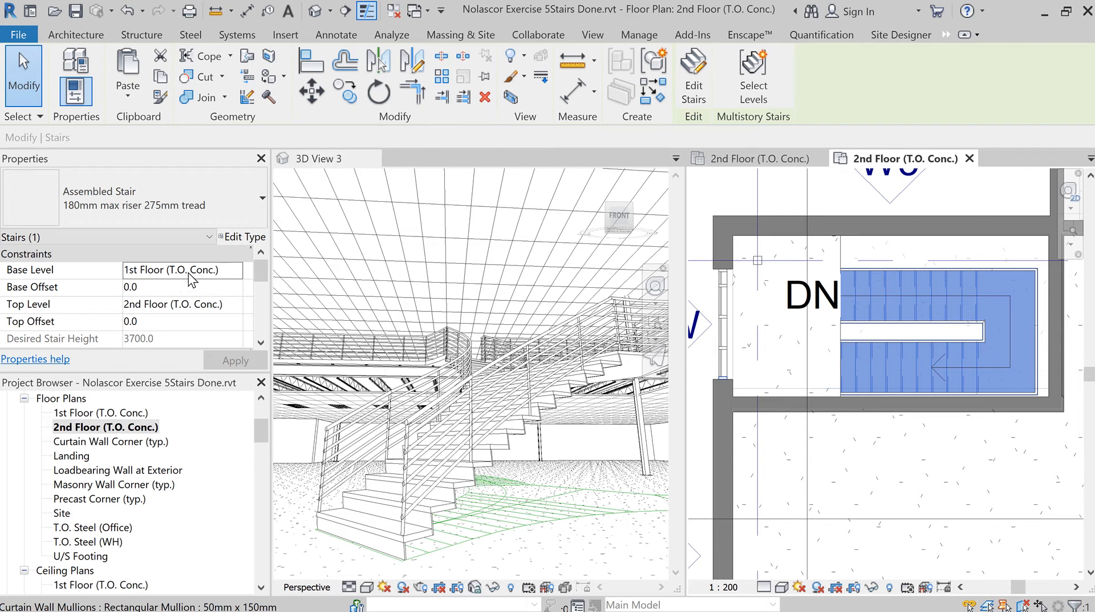
Review the selected stair's base and top levels, offsets, riser count and tread depth without changing them
{"action": "left_click", "coordinate": [173, 286]}
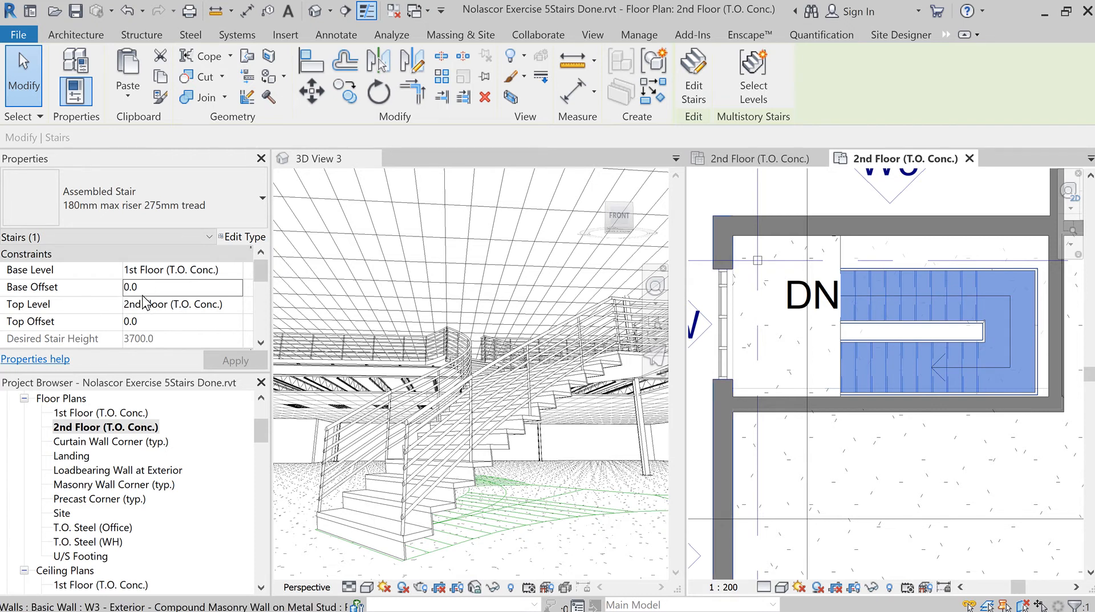
{"action": "left_click", "coordinate": [230, 309]}
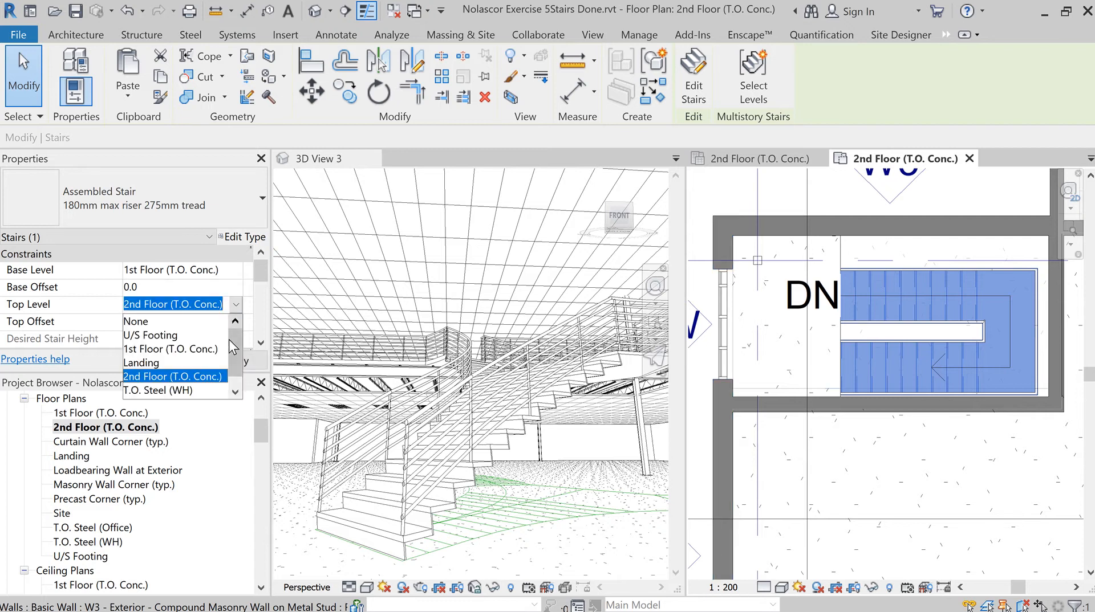
{"action": "left_click", "coordinate": [236, 307]}
{"action": "left_click", "coordinate": [199, 322]}
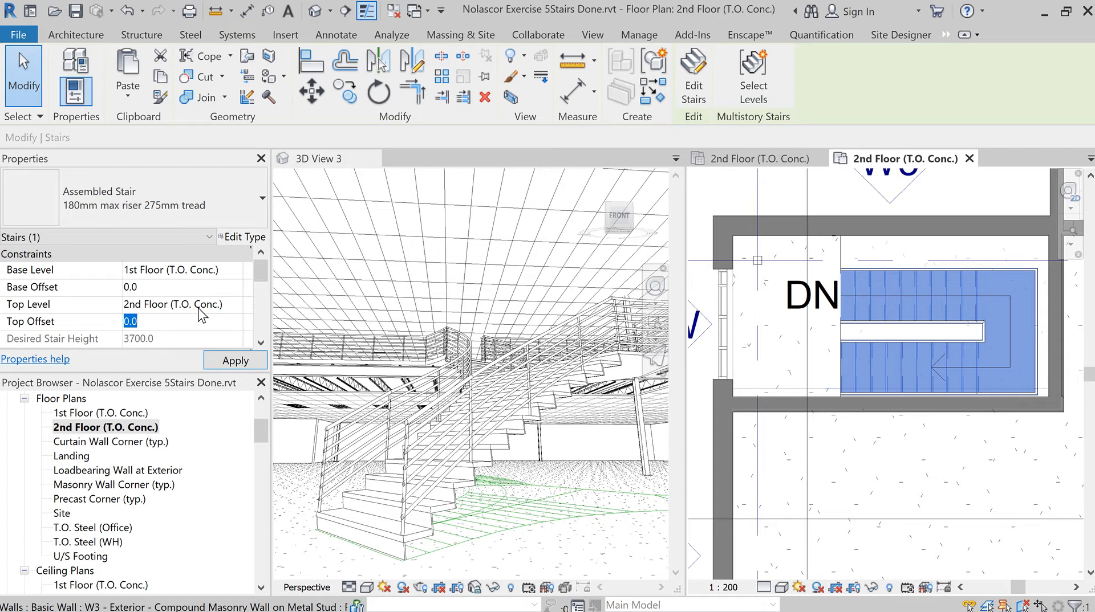
{"action": "scroll", "coordinate": [199, 315], "scroll_direction": "down", "scroll_amount": 1}
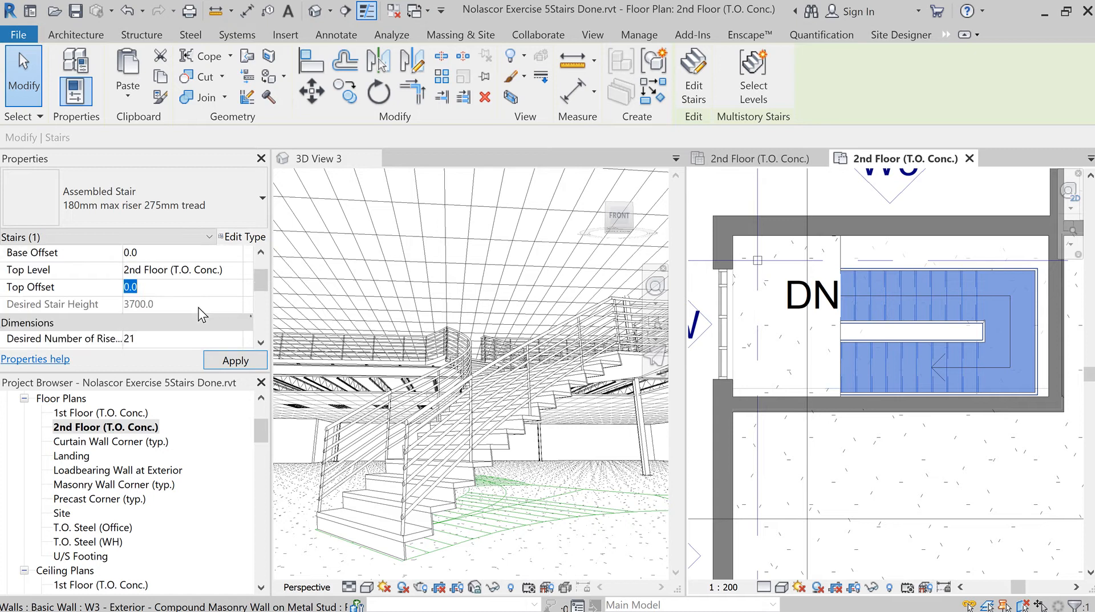
{"action": "scroll", "coordinate": [202, 313], "scroll_direction": "down", "scroll_amount": 3}
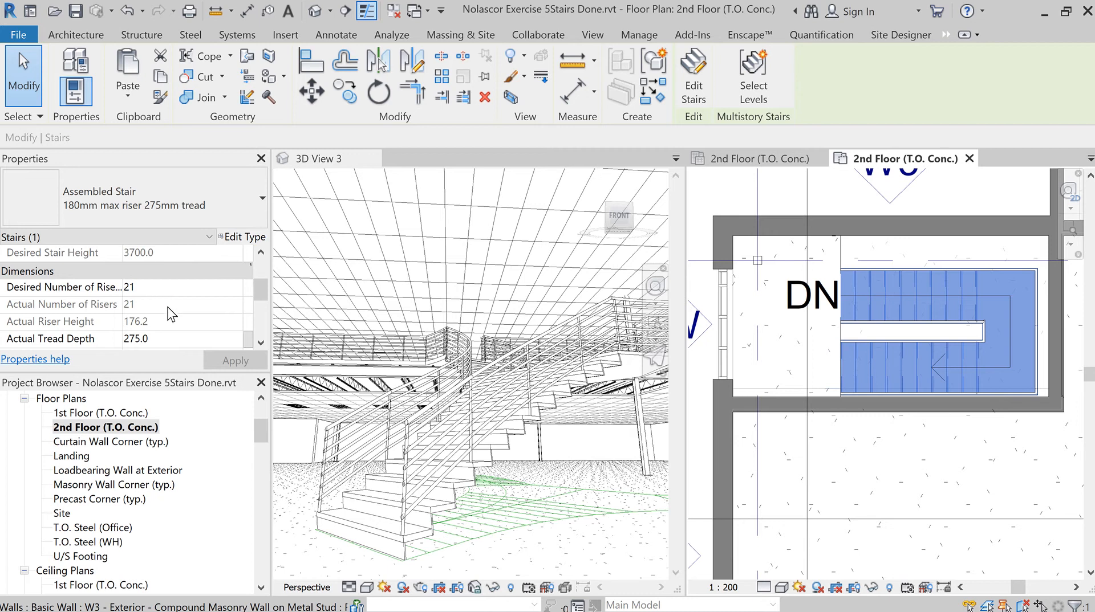
Open the stair's type properties and examine its minimum run width and the Stair Calculator rules
{"action": "left_click", "coordinate": [234, 237]}
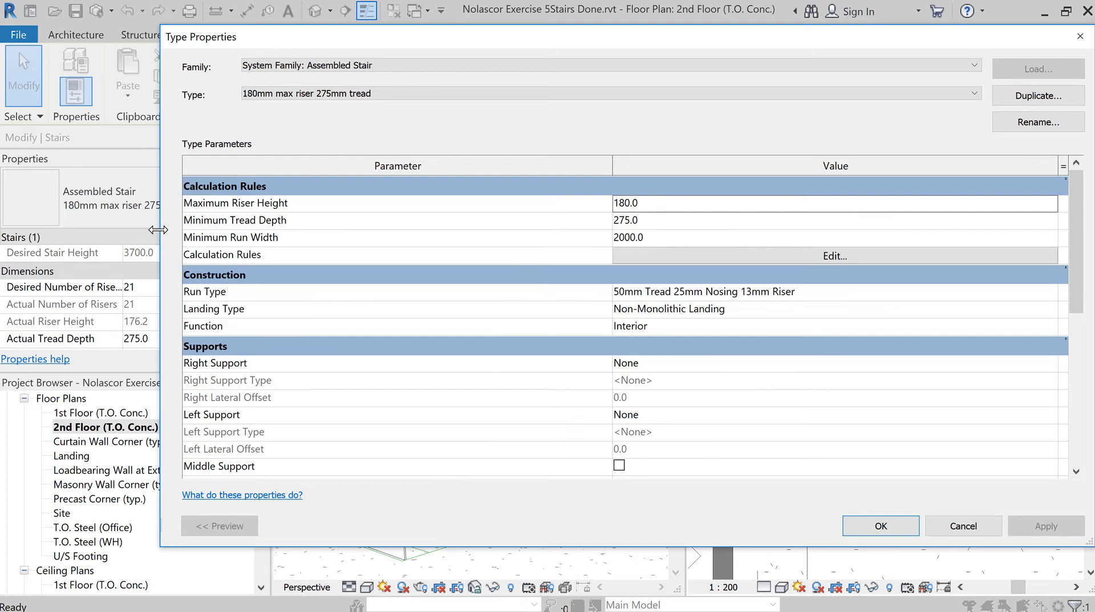
{"action": "left_click_drag", "start_coordinate": [158, 230], "coordinate": [228, 225]}
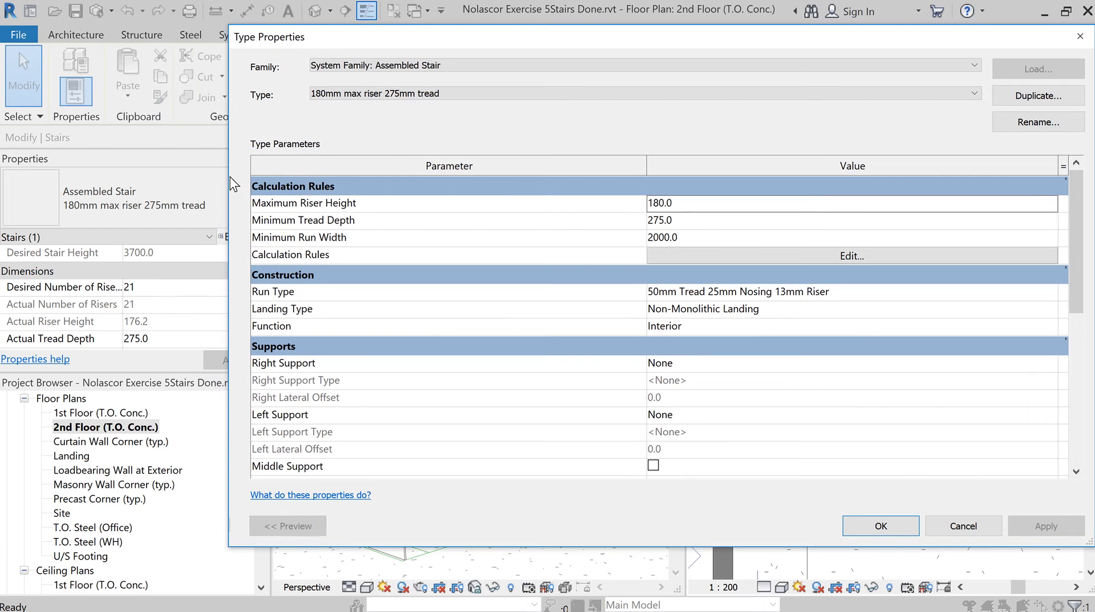
{"action": "left_click_drag", "start_coordinate": [228, 176], "coordinate": [298, 178]}
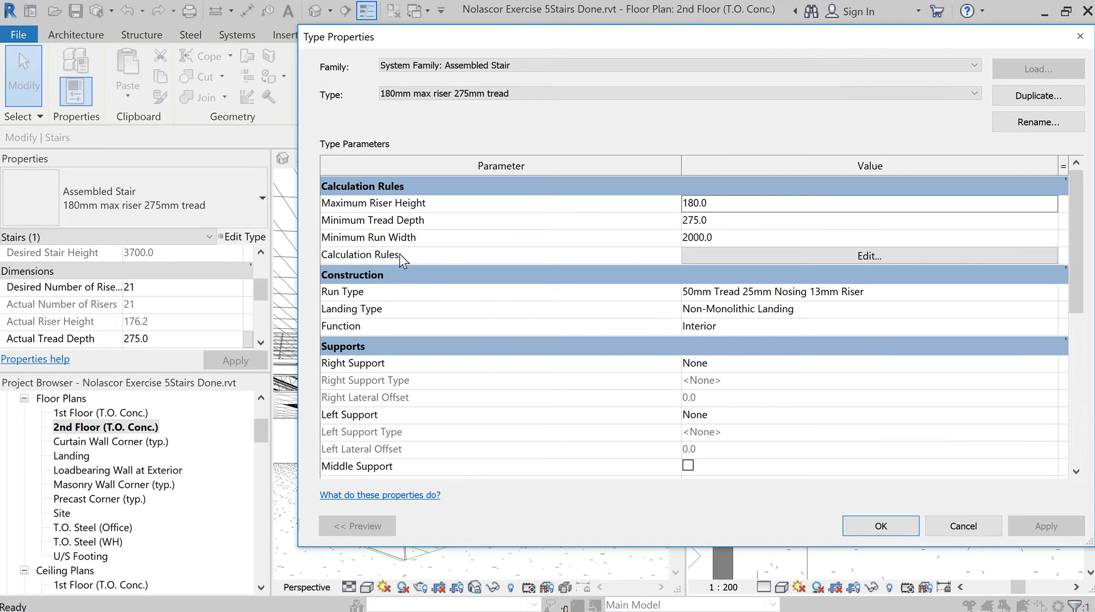
{"action": "left_click", "coordinate": [701, 242]}
{"action": "left_click_drag", "start_coordinate": [724, 238], "coordinate": [683, 239]}
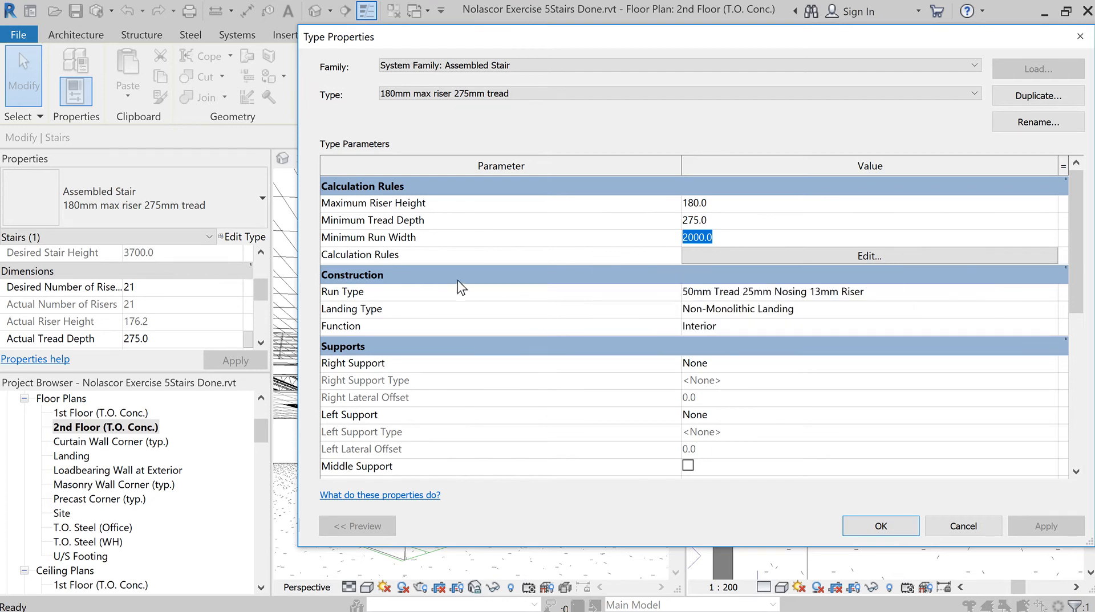
{"action": "left_click", "coordinate": [812, 263]}
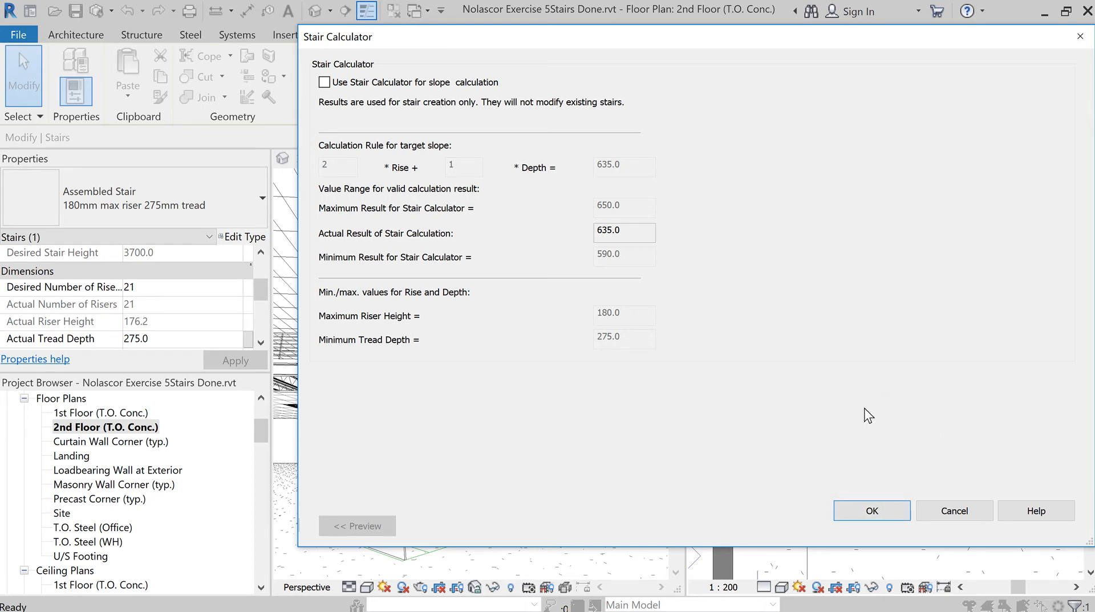
{"action": "left_click", "coordinate": [888, 508]}
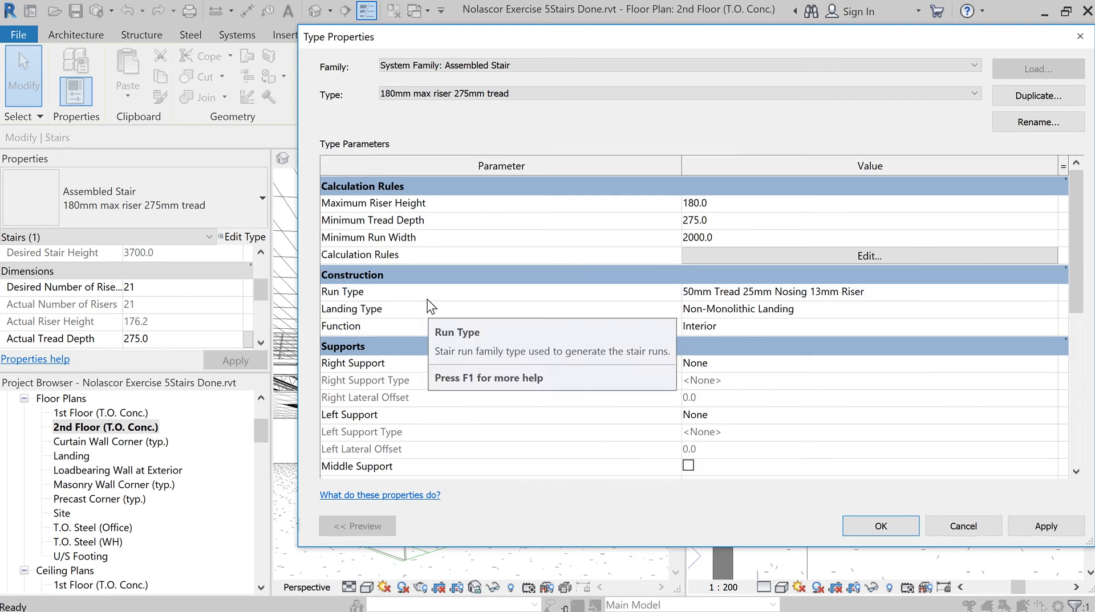
Open the properties of the stair's run type and examine its material, tread and riser parameters
{"action": "left_click", "coordinate": [955, 294]}
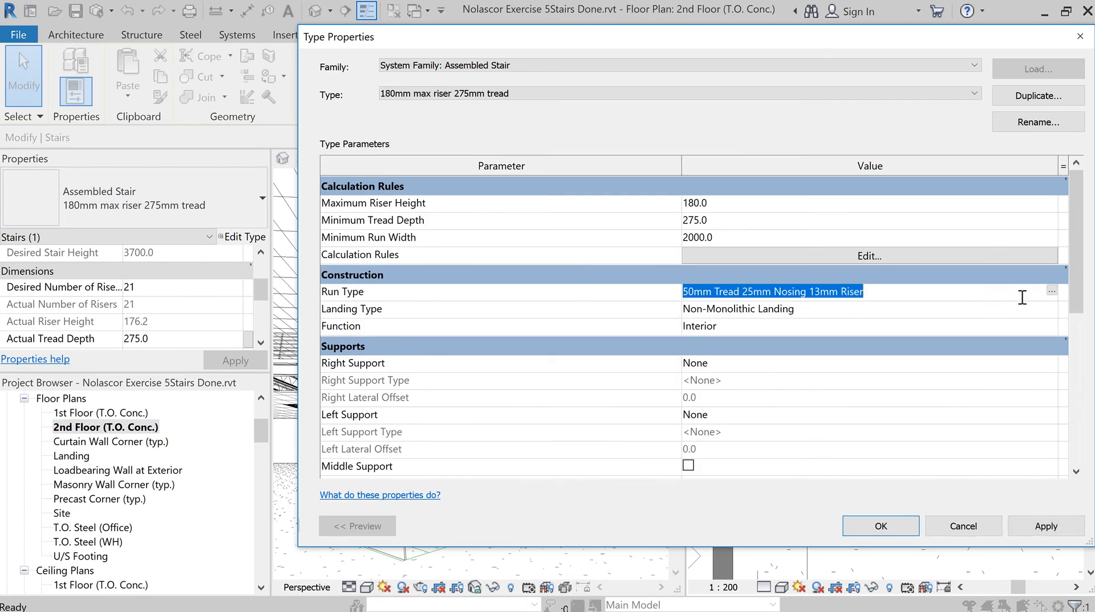
{"action": "left_click", "coordinate": [1051, 293]}
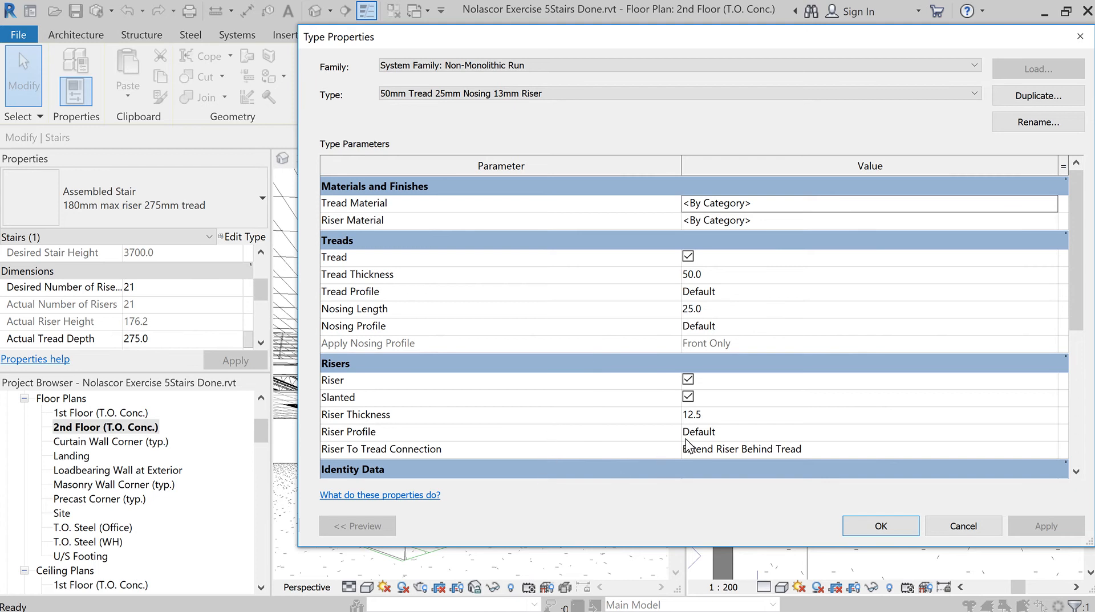
{"action": "scroll", "coordinate": [685, 442], "scroll_direction": "down", "scroll_amount": 1}
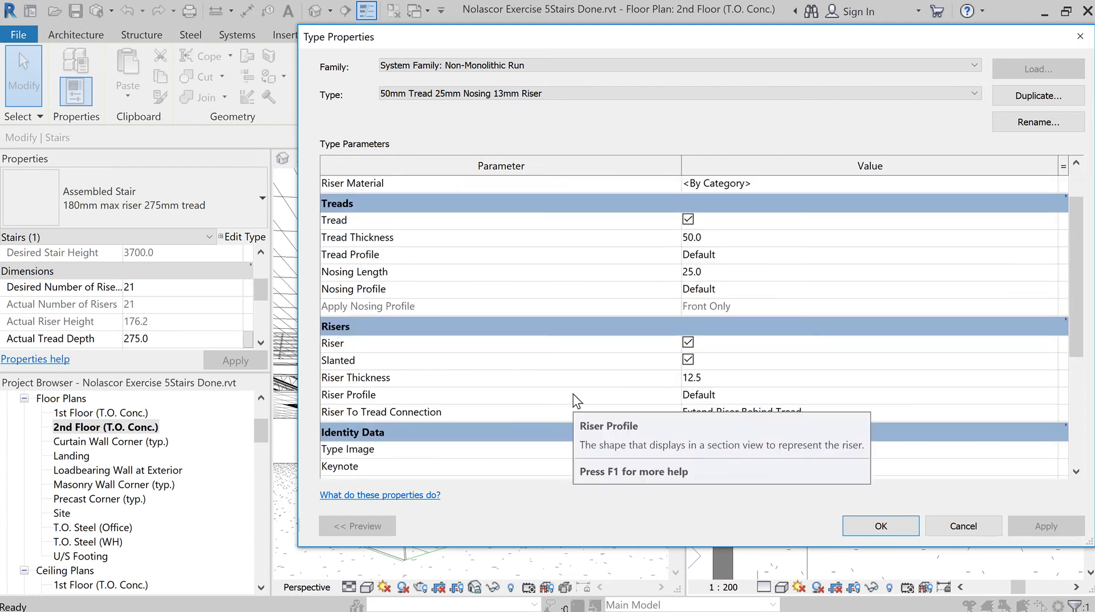
{"action": "scroll", "coordinate": [573, 399], "scroll_direction": "down", "scroll_amount": 4}
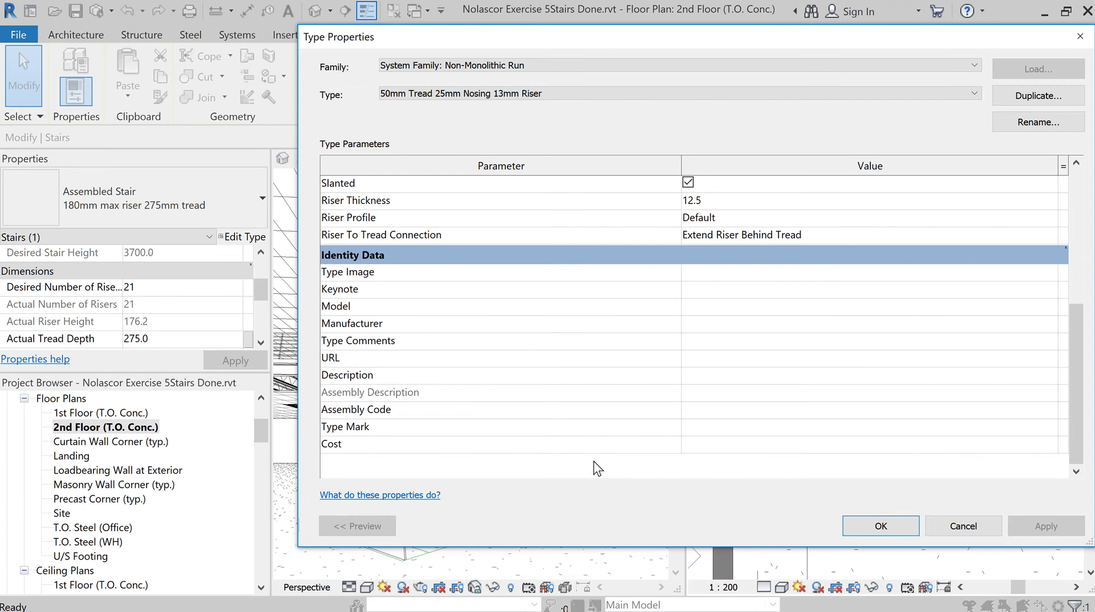
{"action": "scroll", "coordinate": [594, 461], "scroll_direction": "up", "scroll_amount": 4}
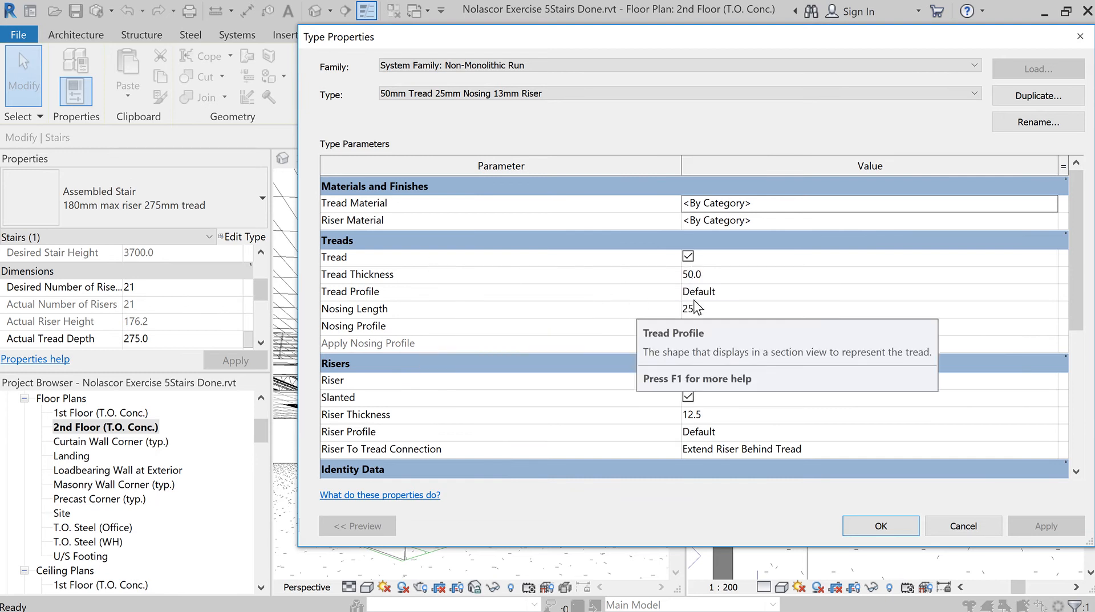
Check the available tread profile and nosing profile options for the run type, keeping both at Default
{"action": "left_click", "coordinate": [1003, 293]}
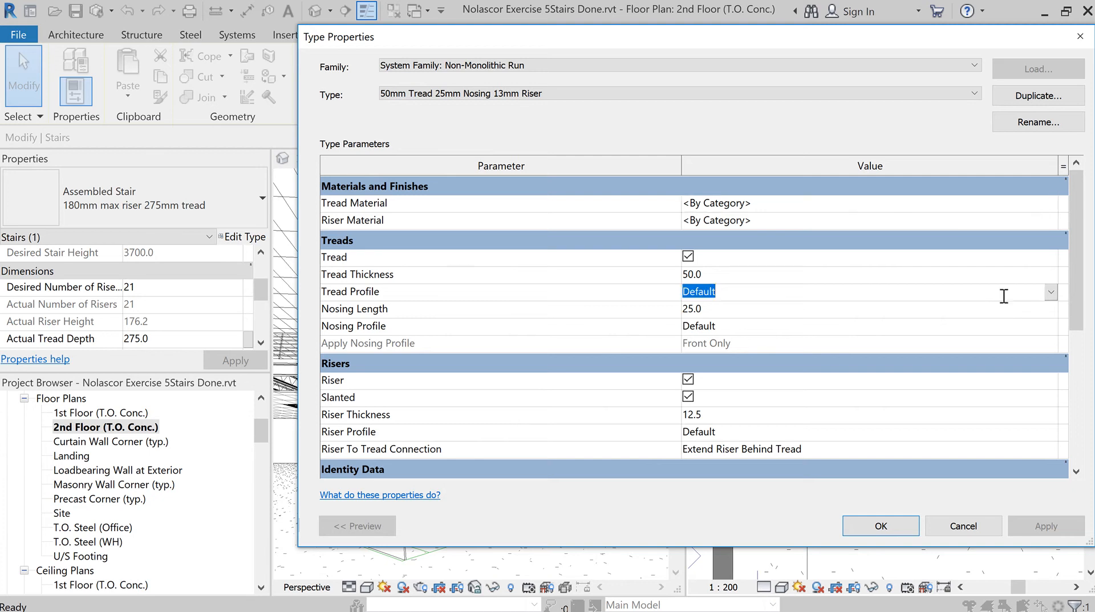
{"action": "left_click", "coordinate": [1050, 292]}
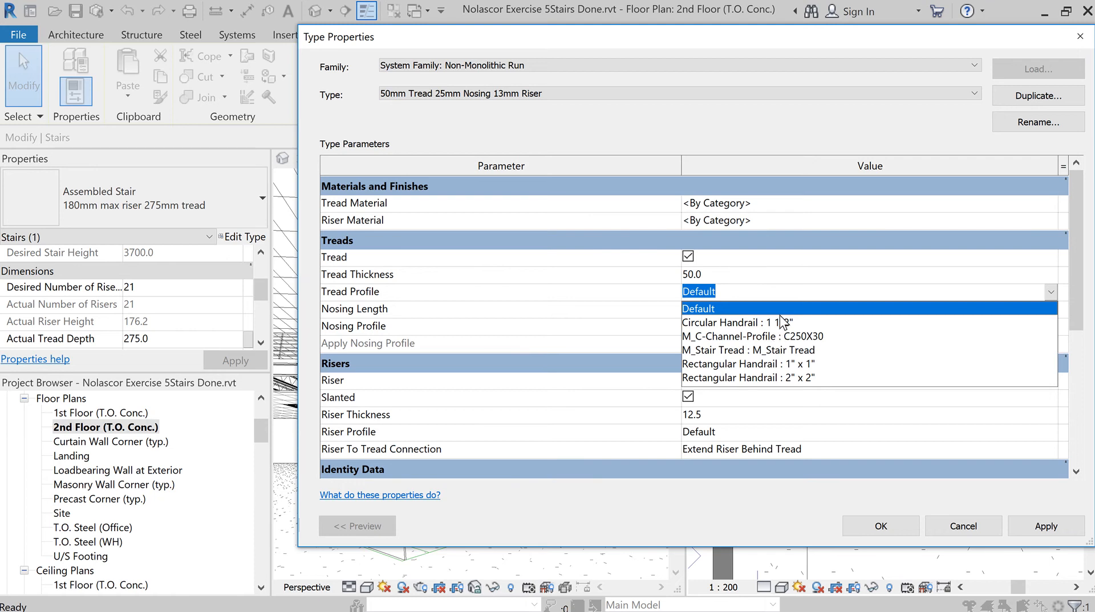
{"action": "left_click", "coordinate": [590, 292]}
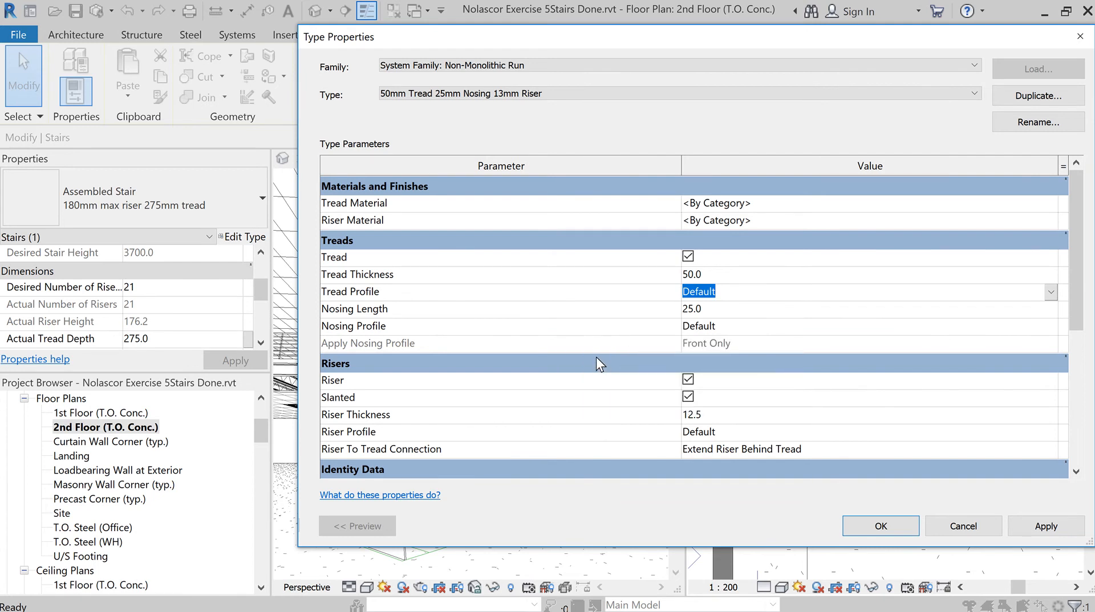
{"action": "left_click", "coordinate": [1011, 328]}
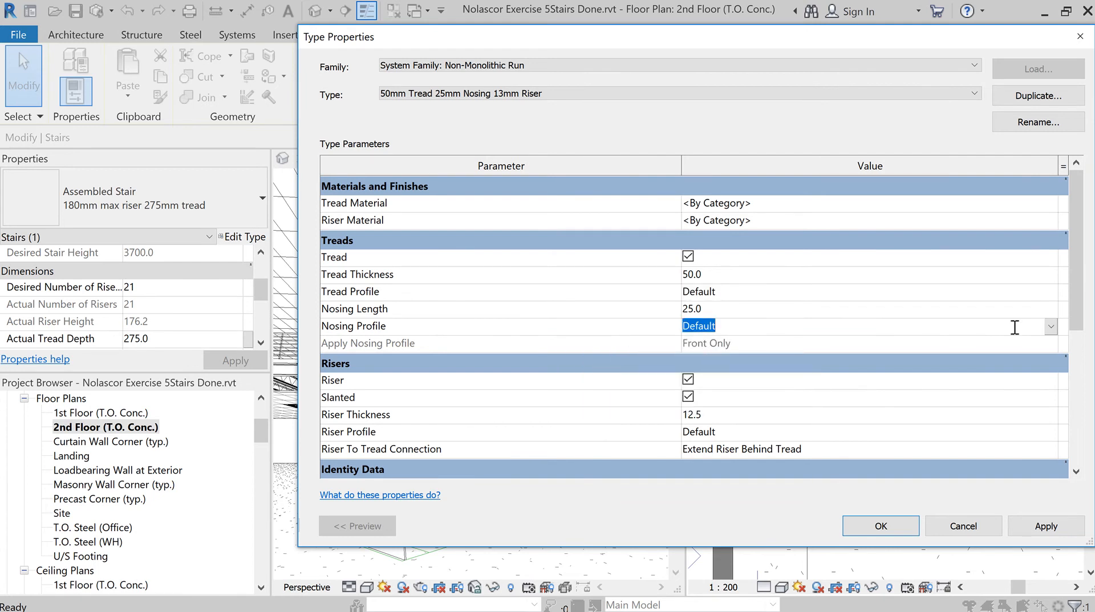
{"action": "left_click", "coordinate": [1052, 328]}
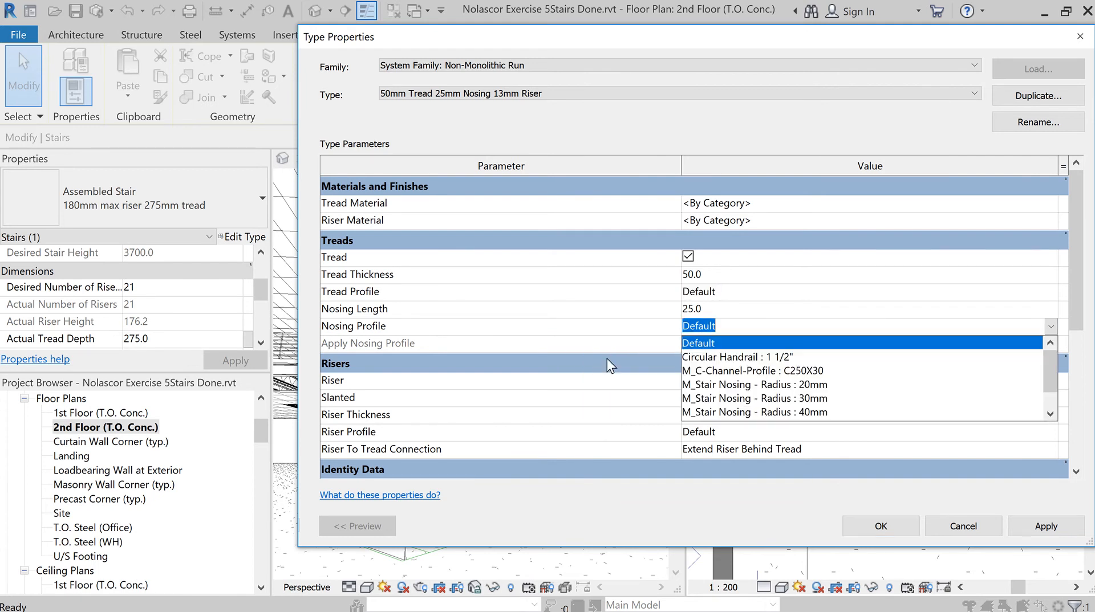
{"action": "left_click", "coordinate": [612, 326]}
Examine the run type's riser settings and identity data, and return to the assembled stair's type properties
{"action": "scroll", "coordinate": [664, 403], "scroll_direction": "down", "scroll_amount": 1}
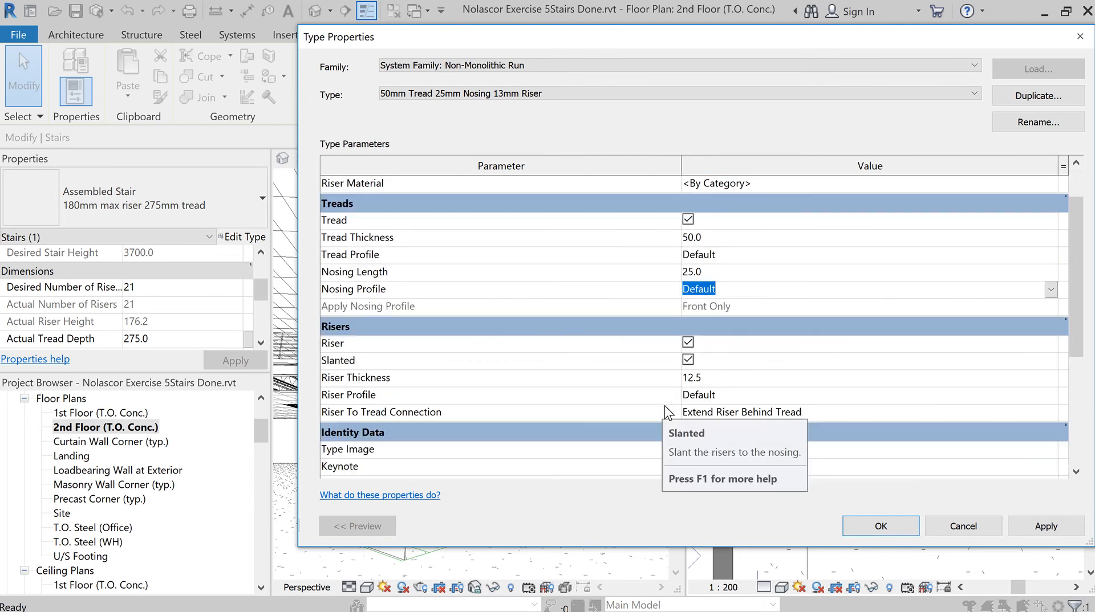
{"action": "scroll", "coordinate": [662, 382], "scroll_direction": "down", "scroll_amount": 1}
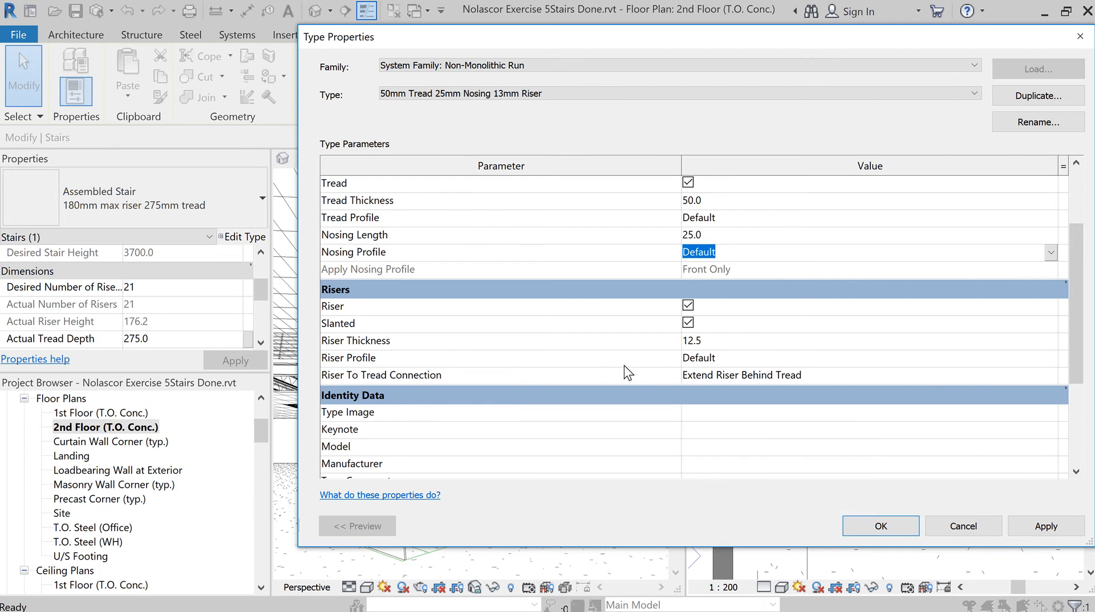
{"action": "scroll", "coordinate": [627, 376], "scroll_direction": "down", "scroll_amount": 3}
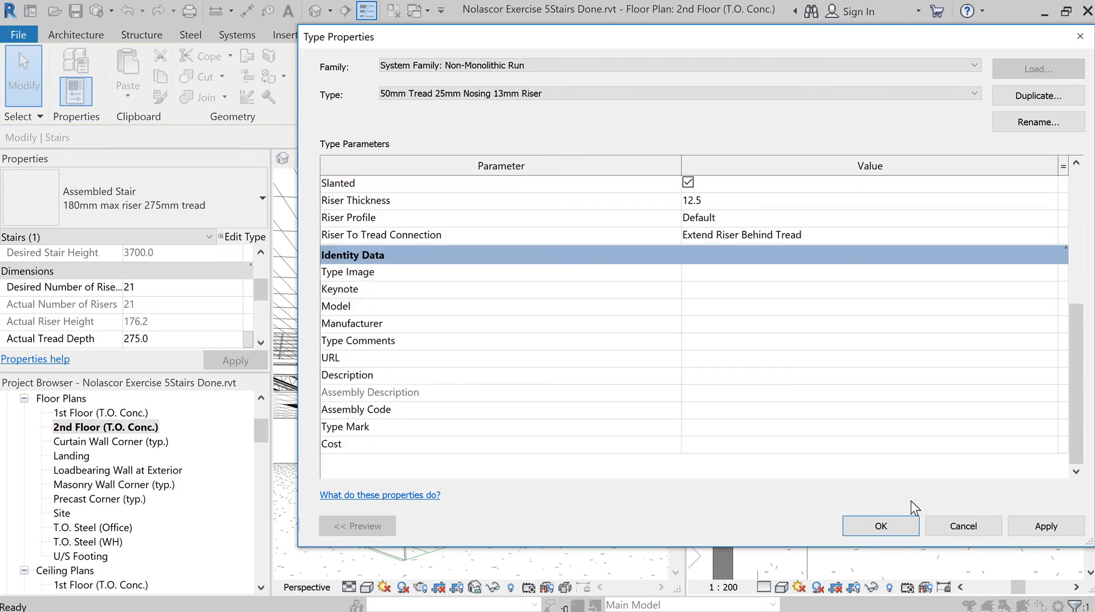
{"action": "left_click", "coordinate": [911, 522]}
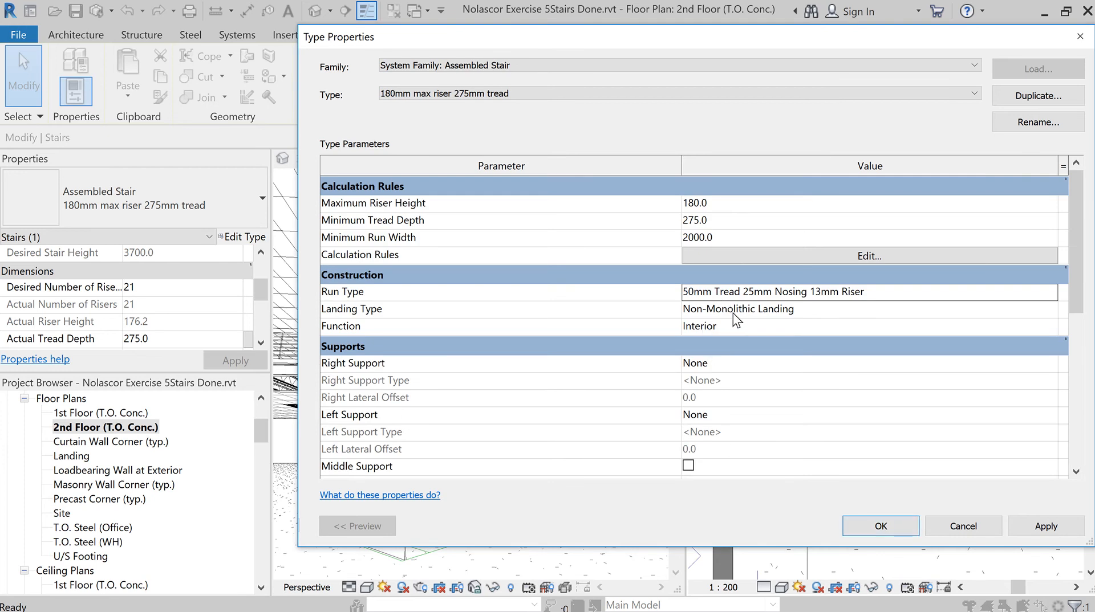
Examine the Non-Monolithic Landing type's properties and return to the assembled stair's type properties
{"action": "left_click", "coordinate": [876, 312]}
{"action": "left_click", "coordinate": [1052, 308]}
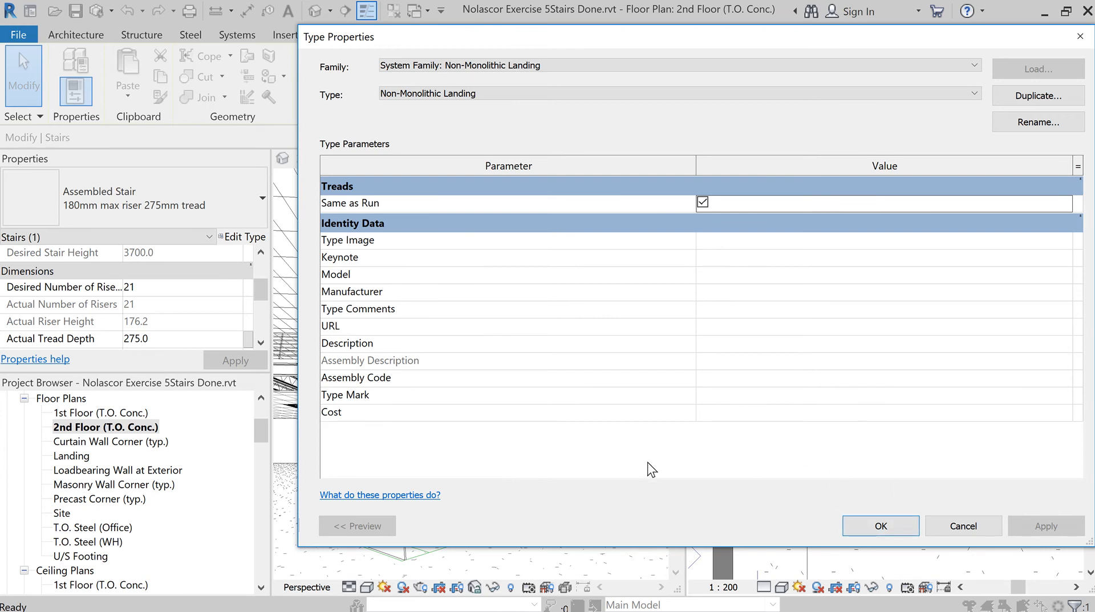
{"action": "left_click", "coordinate": [876, 523]}
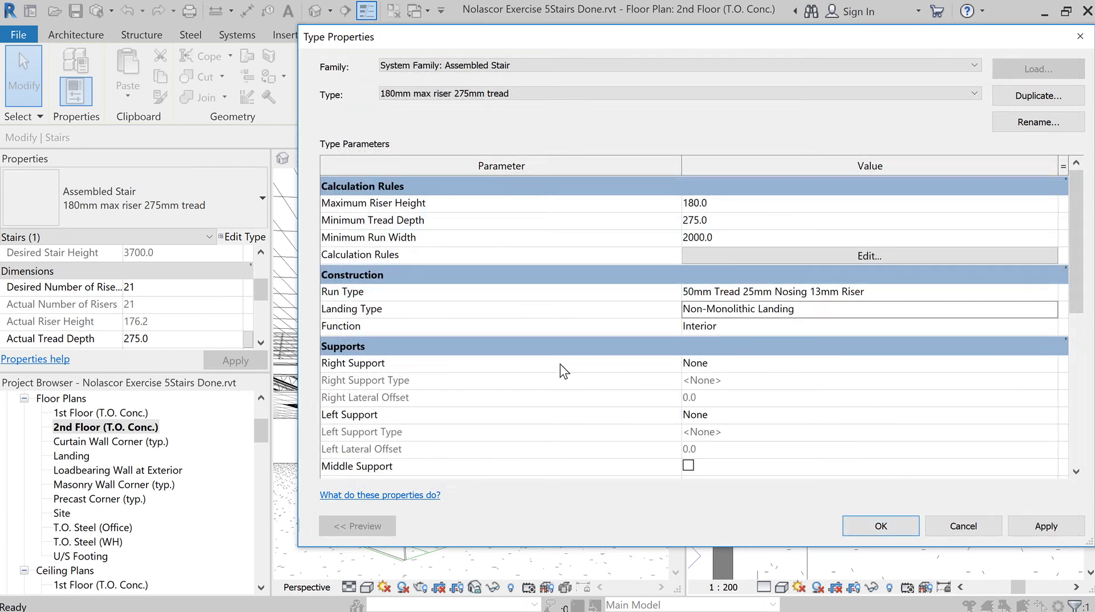
Check the right support options, keeping None, and examine the left and middle support parameters
{"action": "left_click", "coordinate": [997, 366]}
{"action": "left_click", "coordinate": [1050, 365]}
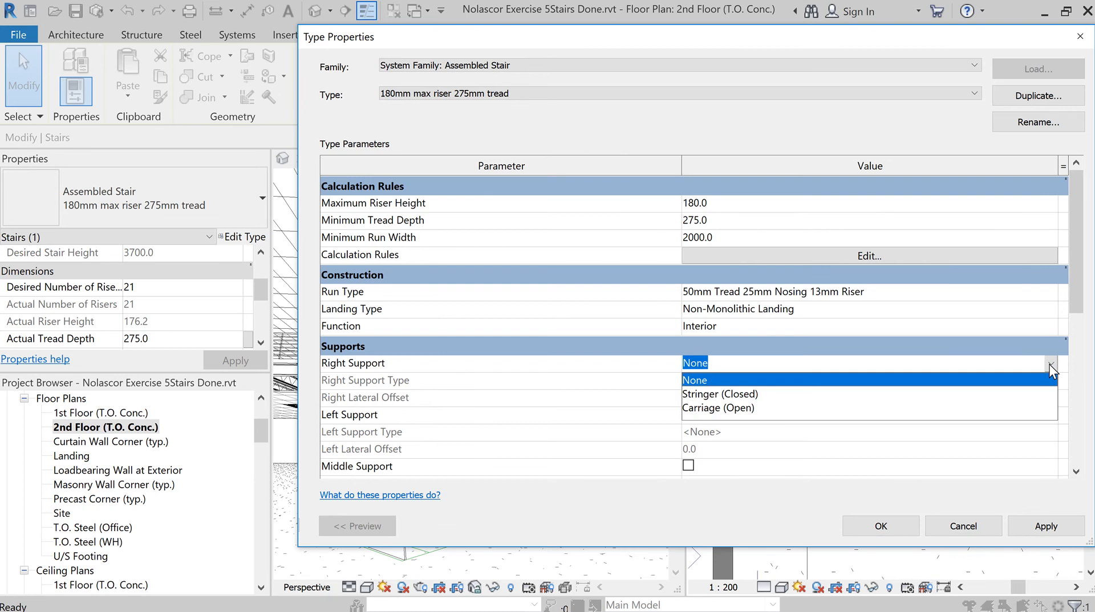
{"action": "left_click", "coordinate": [1049, 364]}
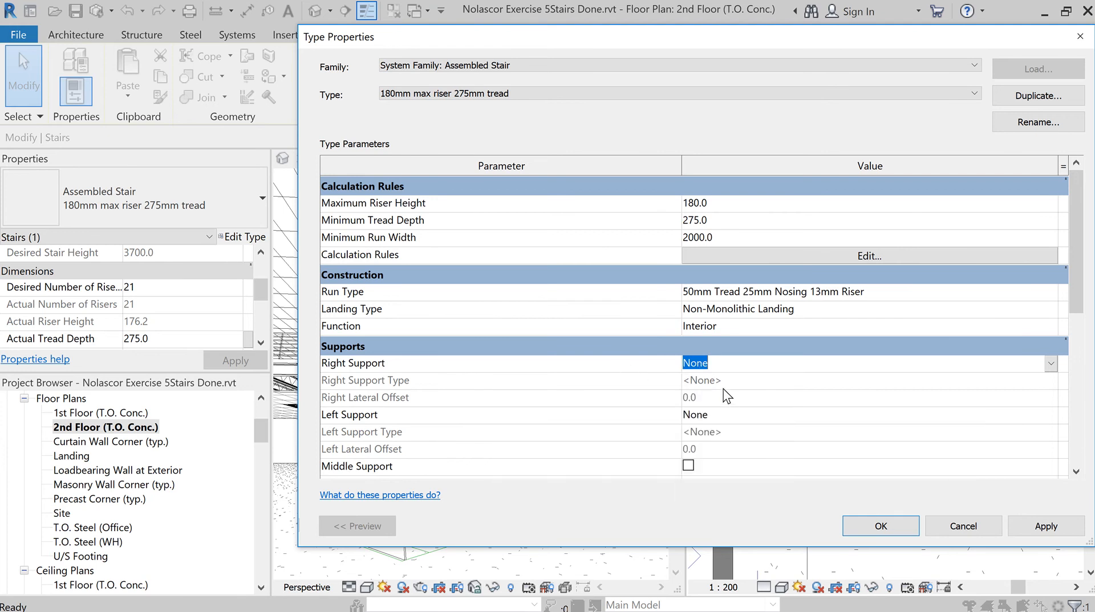
{"action": "scroll", "coordinate": [806, 429], "scroll_direction": "down", "scroll_amount": 1}
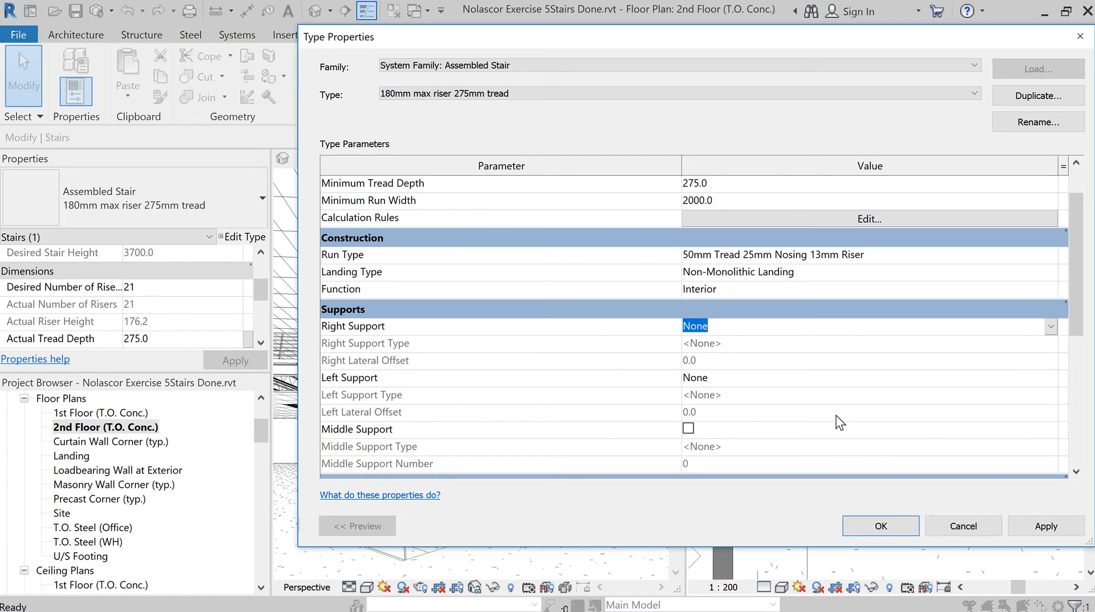
{"action": "scroll", "coordinate": [836, 417], "scroll_direction": "down", "scroll_amount": 2}
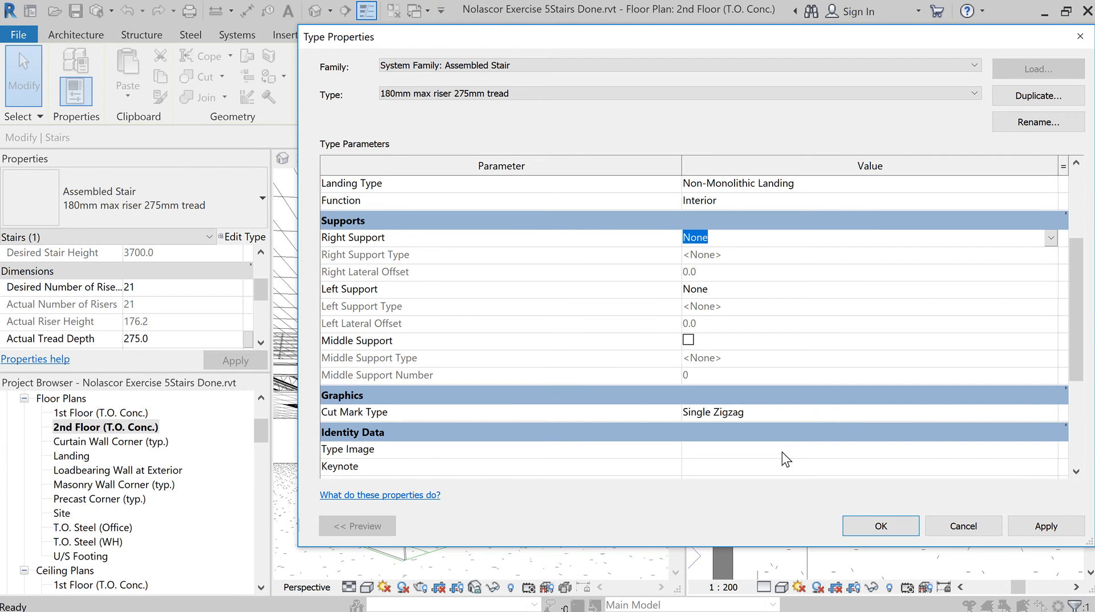
Examine the Single Zigzag cut mark type's properties and the assembled stair's remaining identity data
{"action": "scroll", "coordinate": [782, 453], "scroll_direction": "down", "scroll_amount": 1}
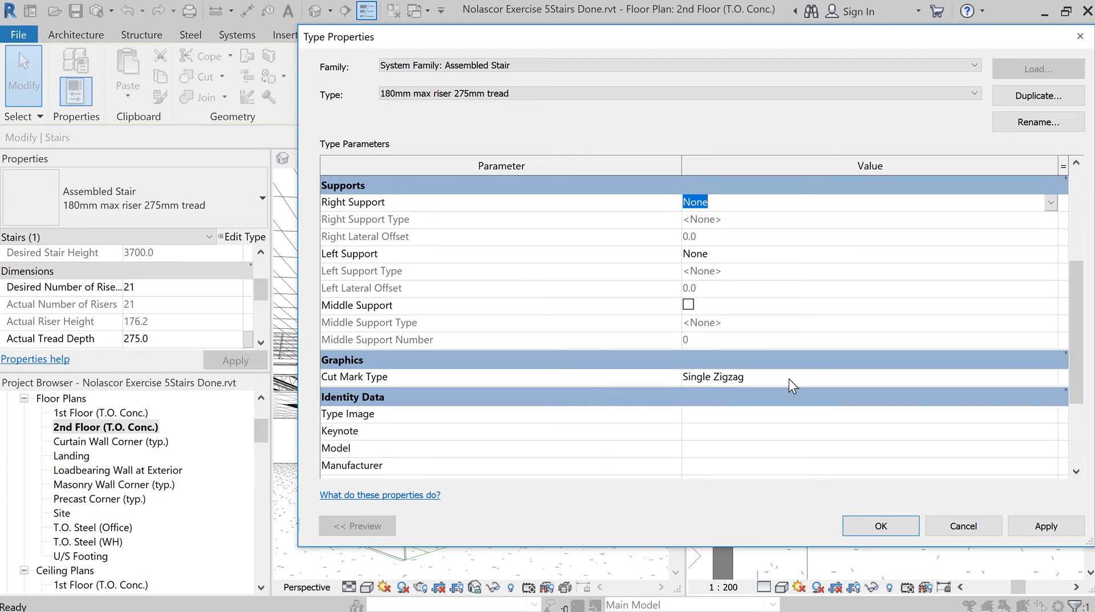
{"action": "left_click", "coordinate": [1002, 381]}
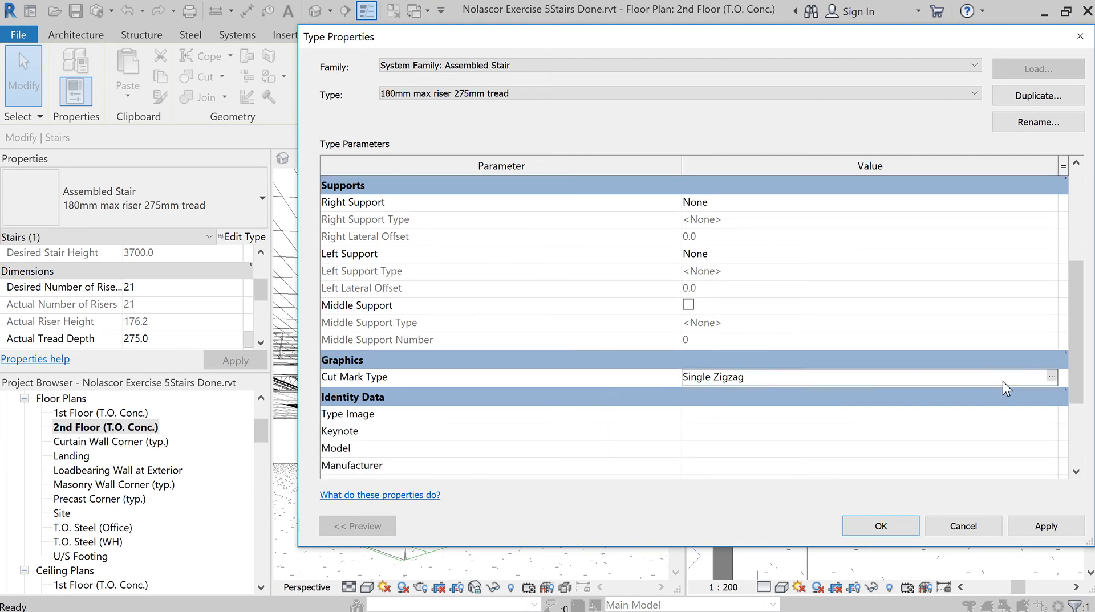
{"action": "left_click", "coordinate": [1053, 378]}
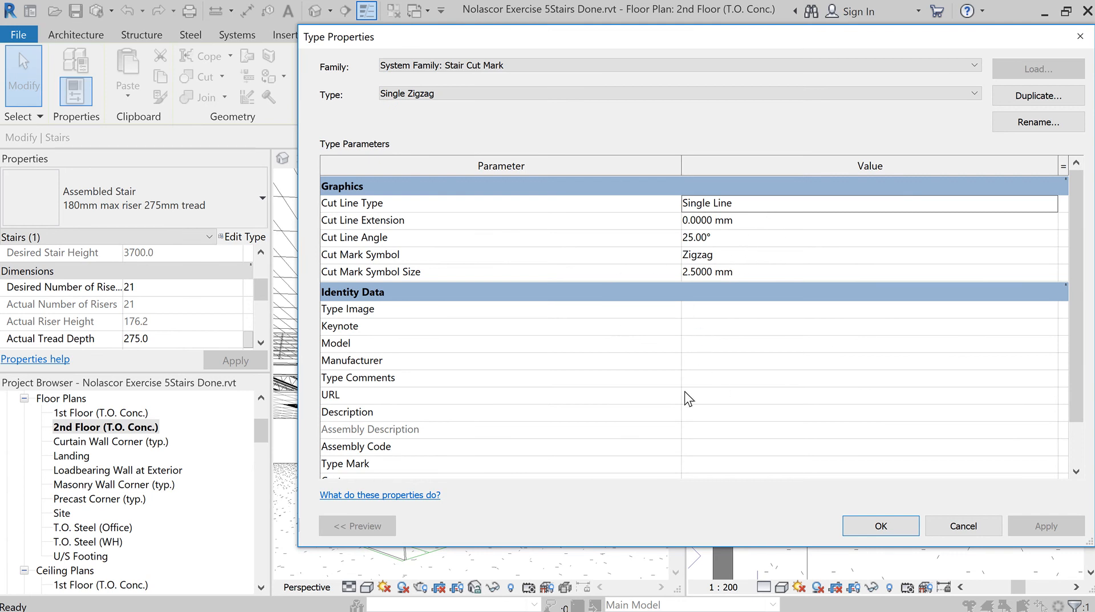
{"action": "left_click", "coordinate": [879, 523]}
{"action": "scroll", "coordinate": [758, 456], "scroll_direction": "down", "scroll_amount": 3}
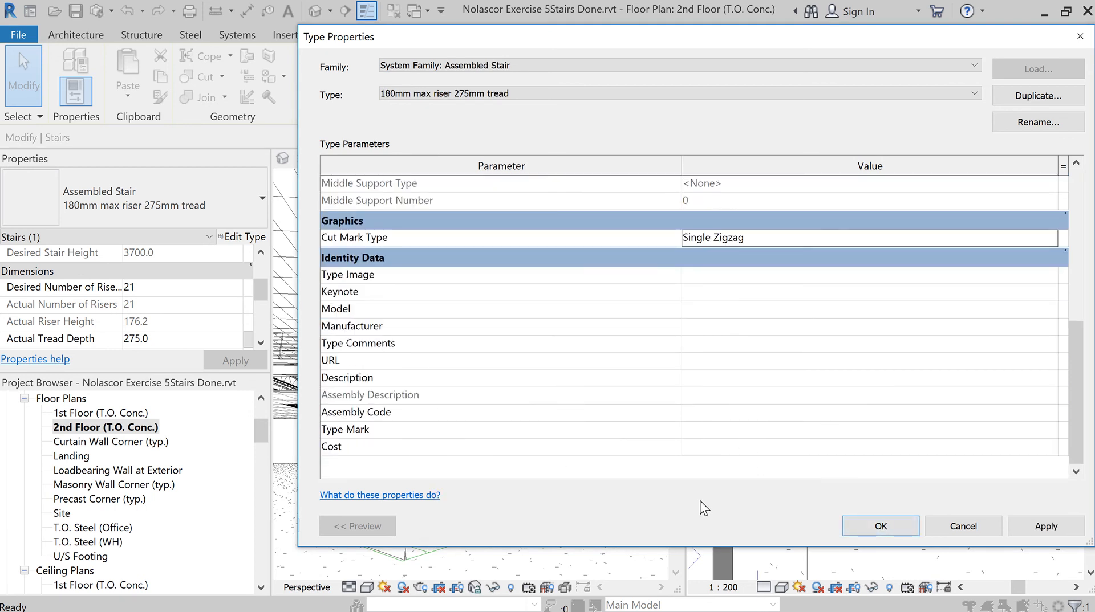
Close the assembled stair's type properties and deselect the stair in the 2nd Floor plan
{"action": "left_click", "coordinate": [871, 524]}
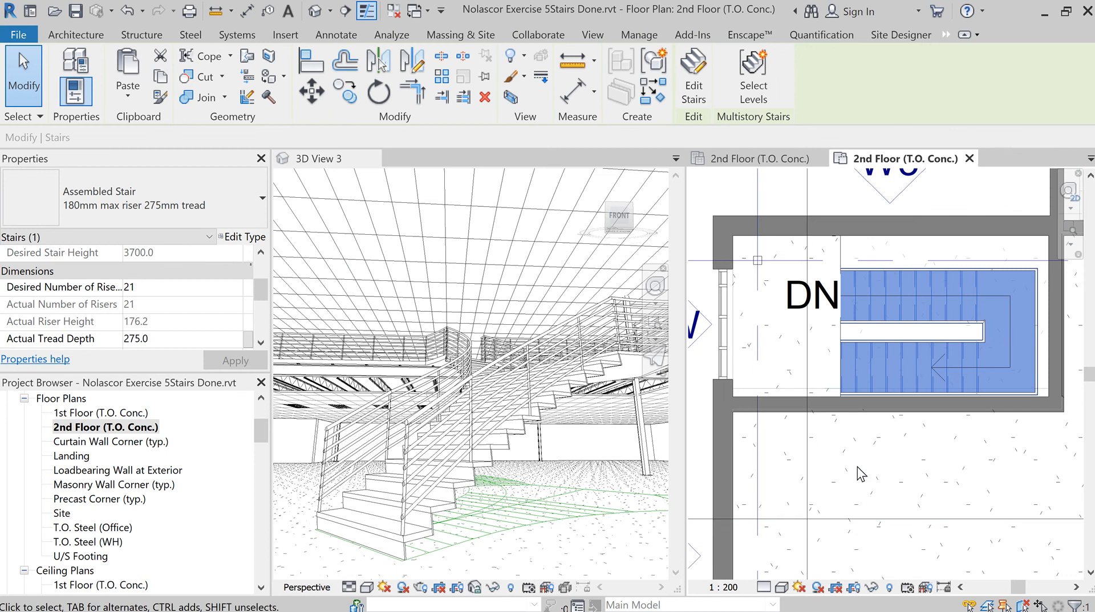
{"action": "scroll", "coordinate": [856, 467], "scroll_direction": "down", "scroll_amount": 3}
{"action": "middle_click_drag", "start_coordinate": [907, 467], "coordinate": [859, 366]}
{"action": "left_click", "coordinate": [840, 369]}
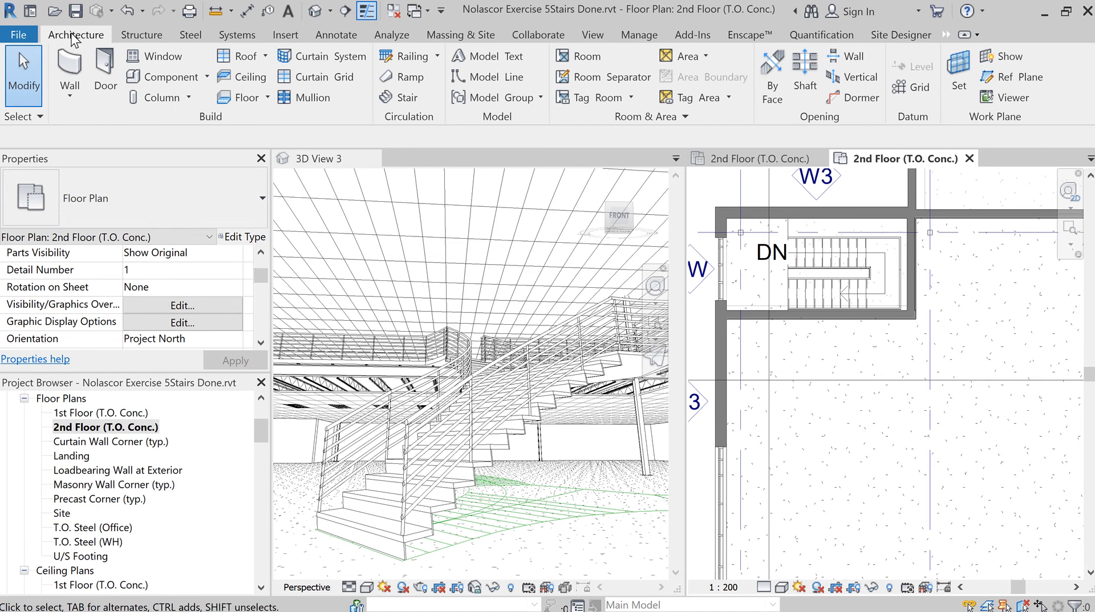
Start a stair and examine the boundary, riser and stair path options of a sketched run, leaving the sketch without drawing
{"action": "left_click", "coordinate": [383, 98]}
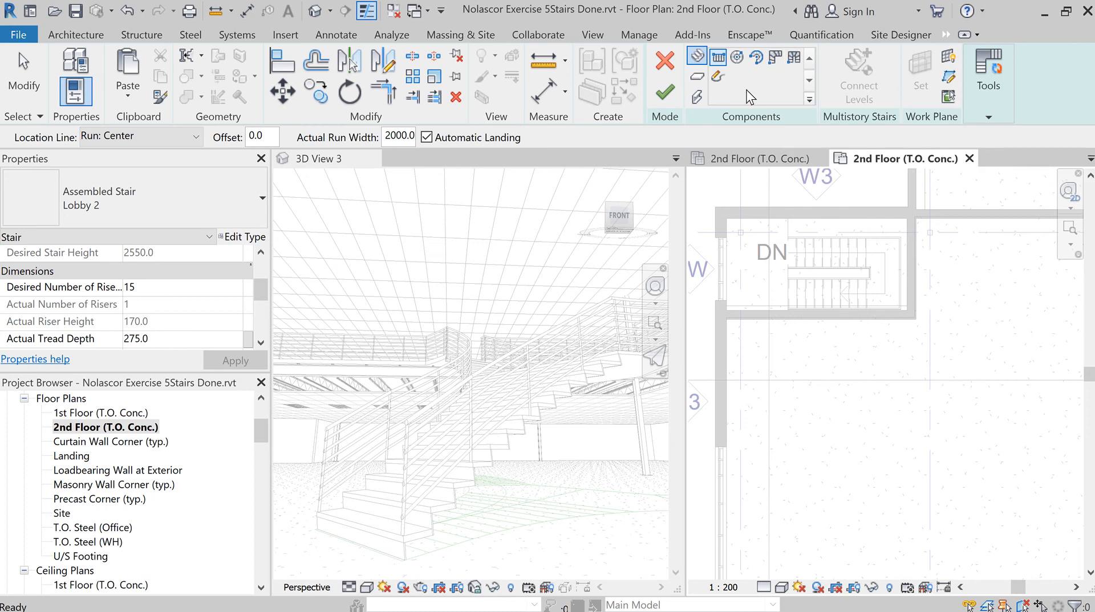
{"action": "left_click", "coordinate": [721, 78]}
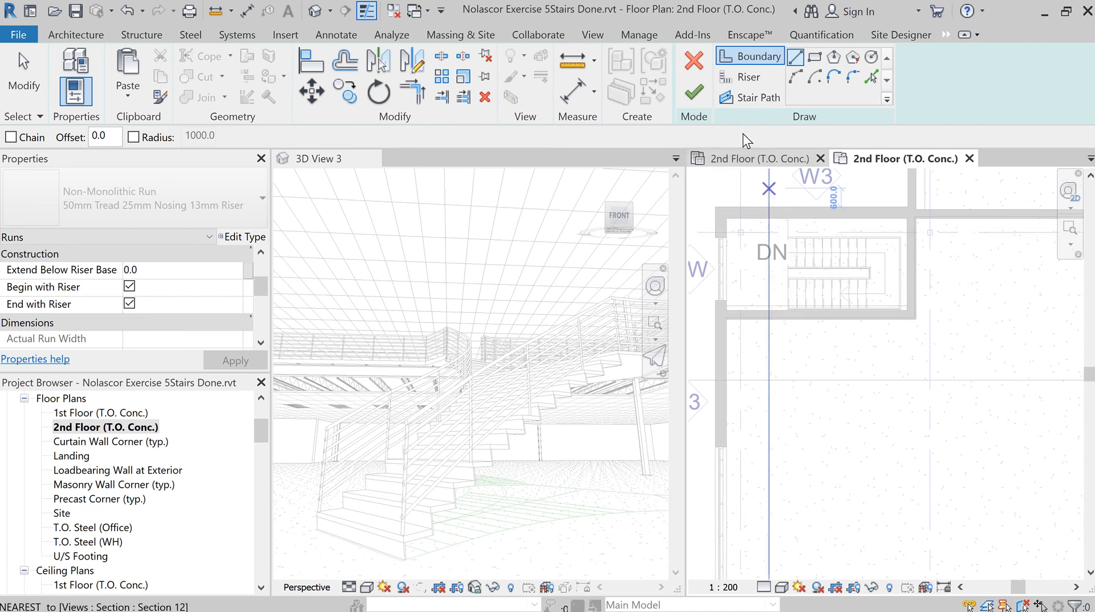
{"action": "left_click", "coordinate": [743, 80]}
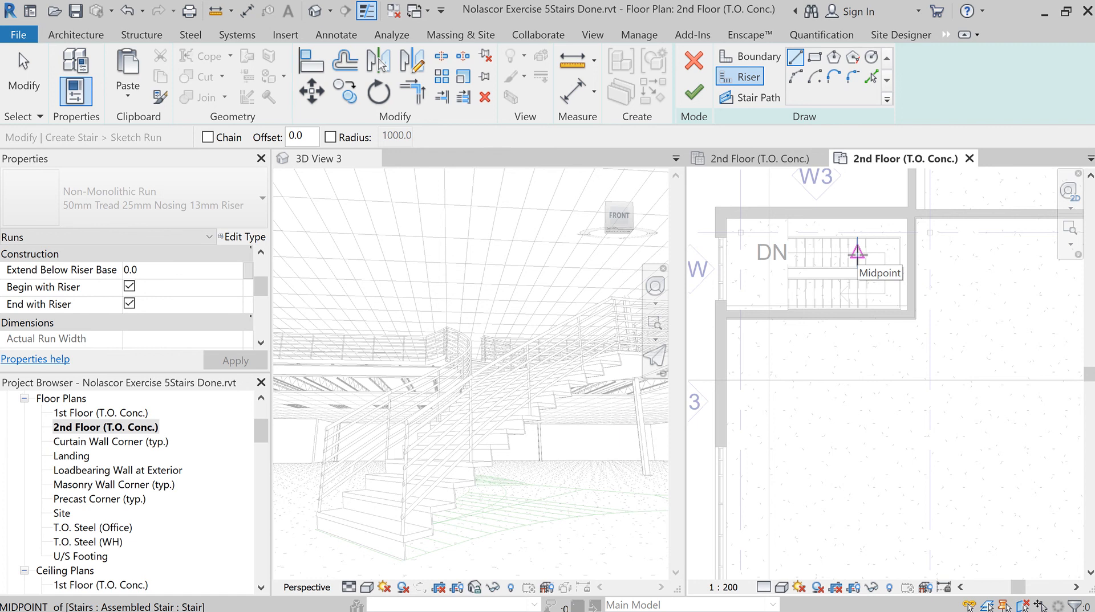
{"action": "left_click", "coordinate": [748, 97]}
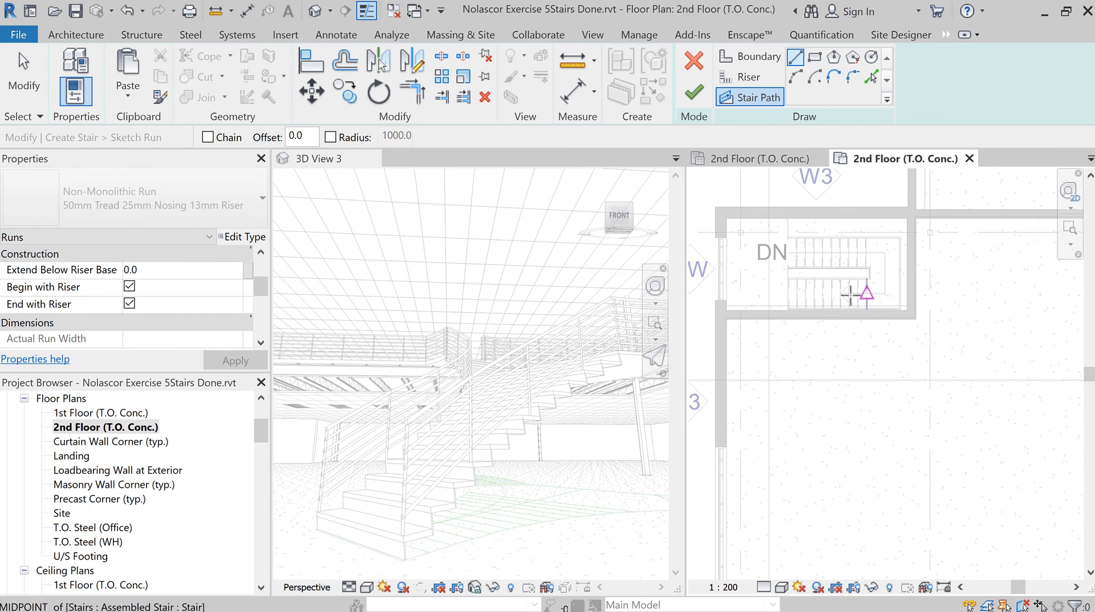
{"action": "left_click", "coordinate": [695, 62]}
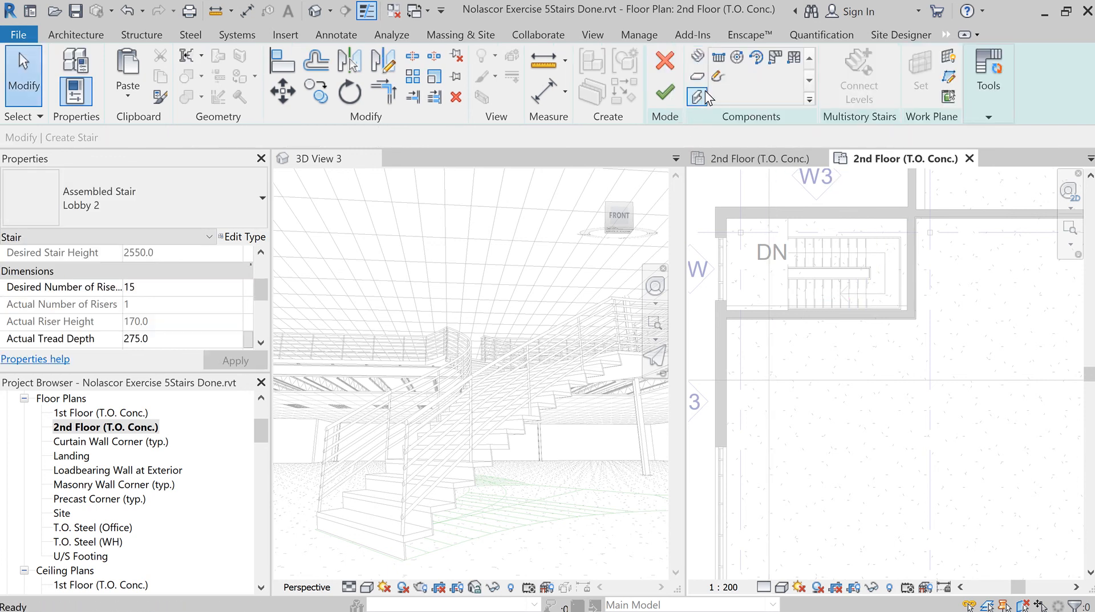
{"action": "left_click", "coordinate": [718, 57]}
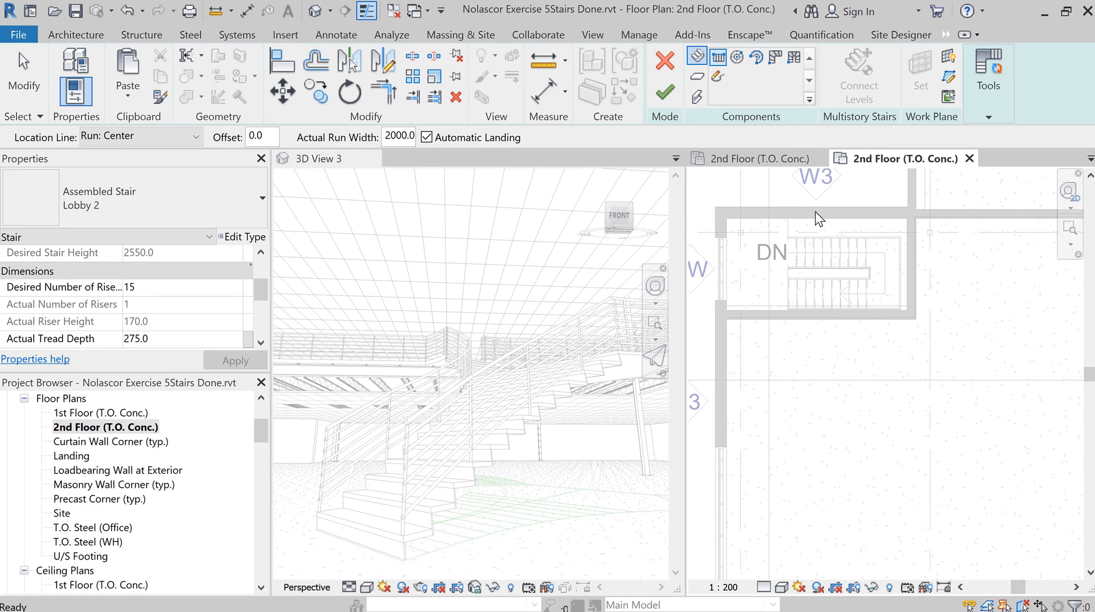
{"action": "middle_click_drag", "start_coordinate": [787, 418], "coordinate": [806, 354]}
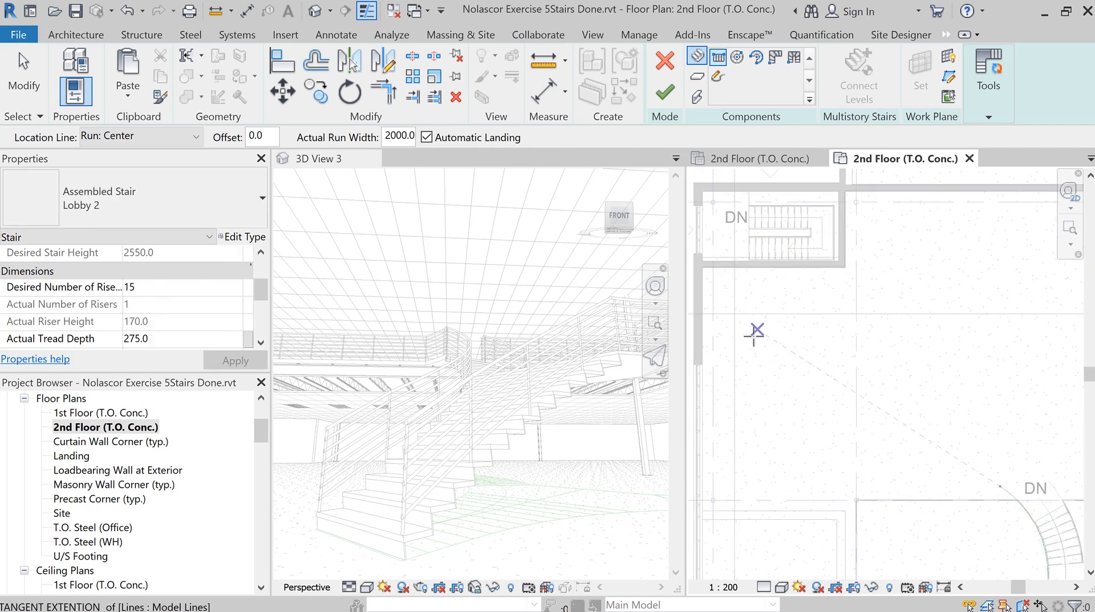
{"action": "middle_click_drag", "start_coordinate": [916, 371], "coordinate": [850, 242]}
{"action": "left_click", "coordinate": [769, 478]}
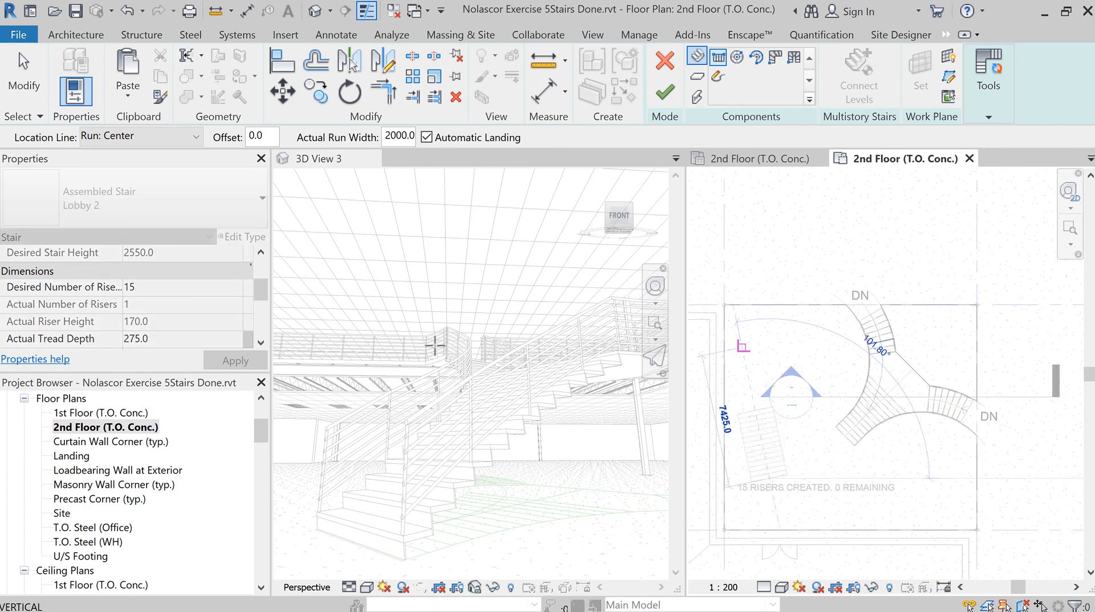
{"action": "scroll", "coordinate": [216, 315], "scroll_direction": "up", "scroll_amount": 2}
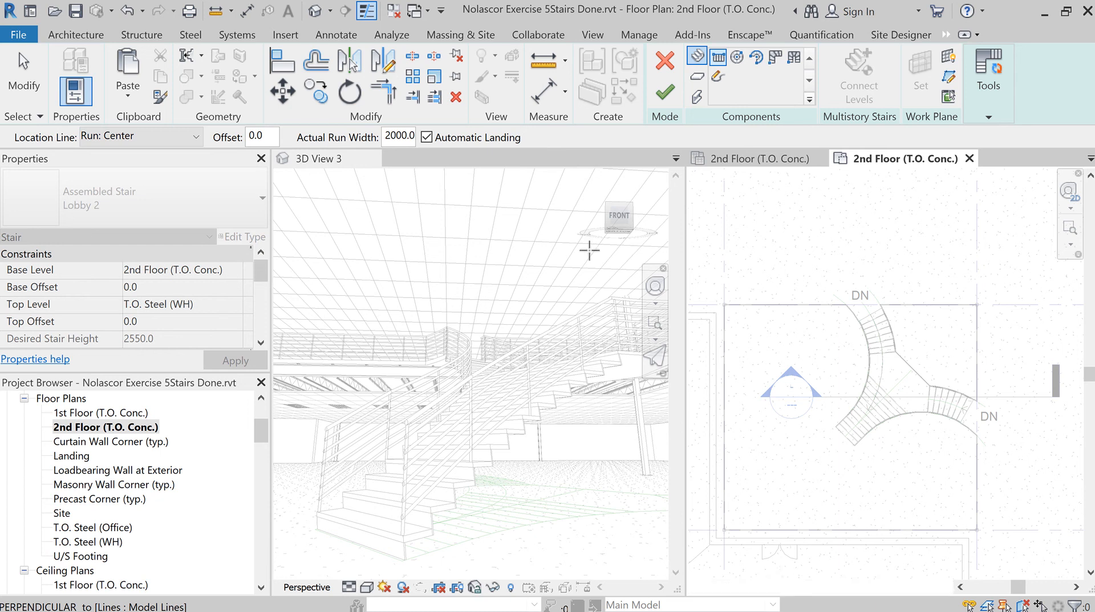
{"action": "left_click", "coordinate": [664, 61]}
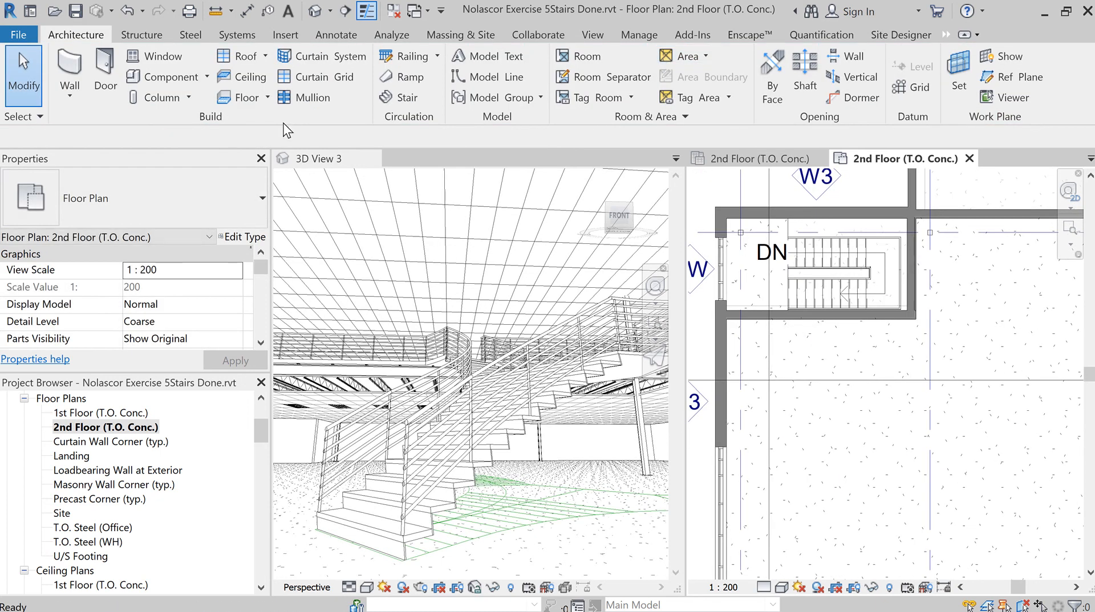
Start a Lobby 2 stair with base level 1st Floor (T.O. Conc.) and top level 2nd Floor (T.O. Conc.)
{"action": "left_click", "coordinate": [418, 97]}
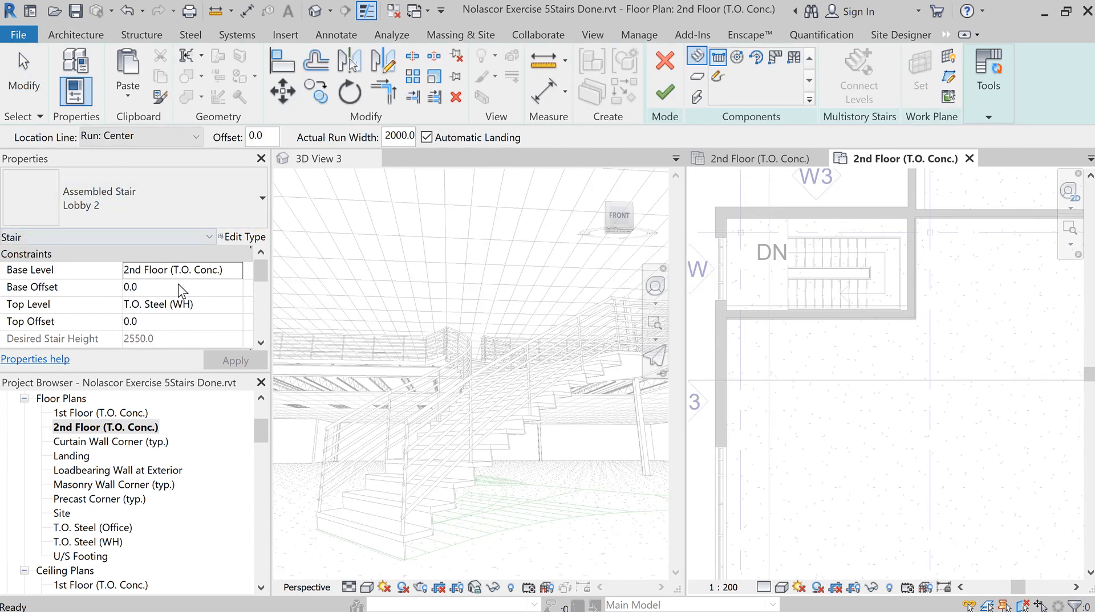
{"action": "left_click", "coordinate": [233, 271]}
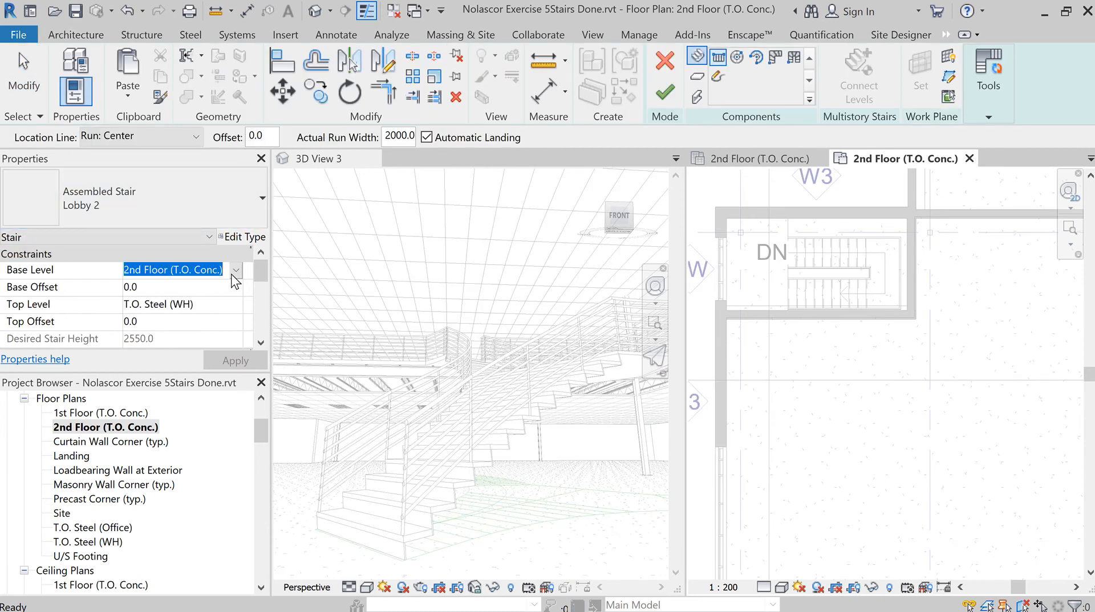
{"action": "left_click", "coordinate": [221, 297]}
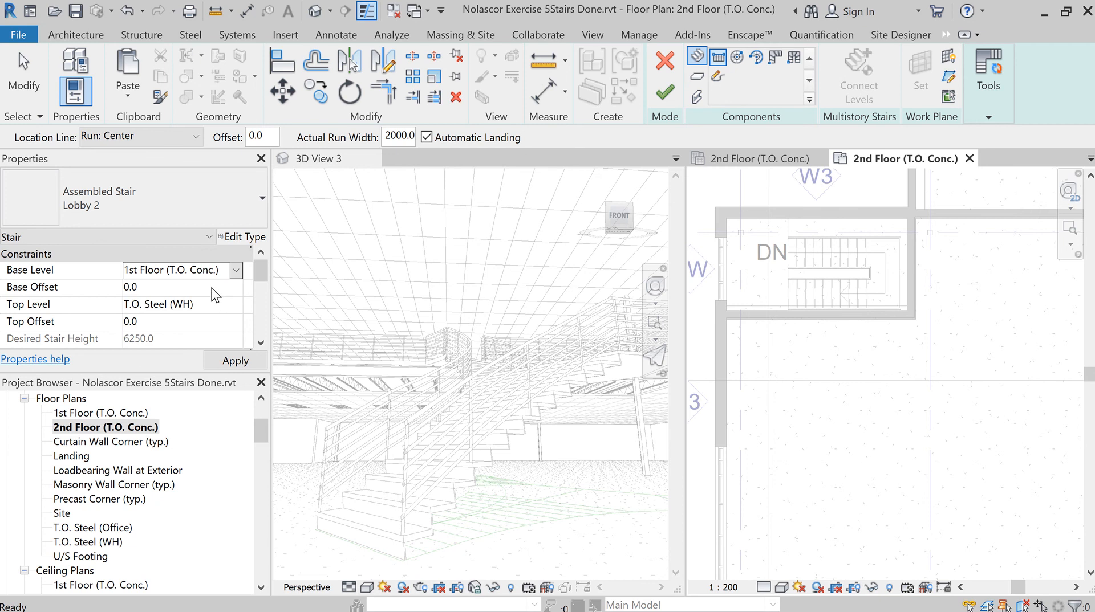
{"action": "left_click", "coordinate": [215, 307]}
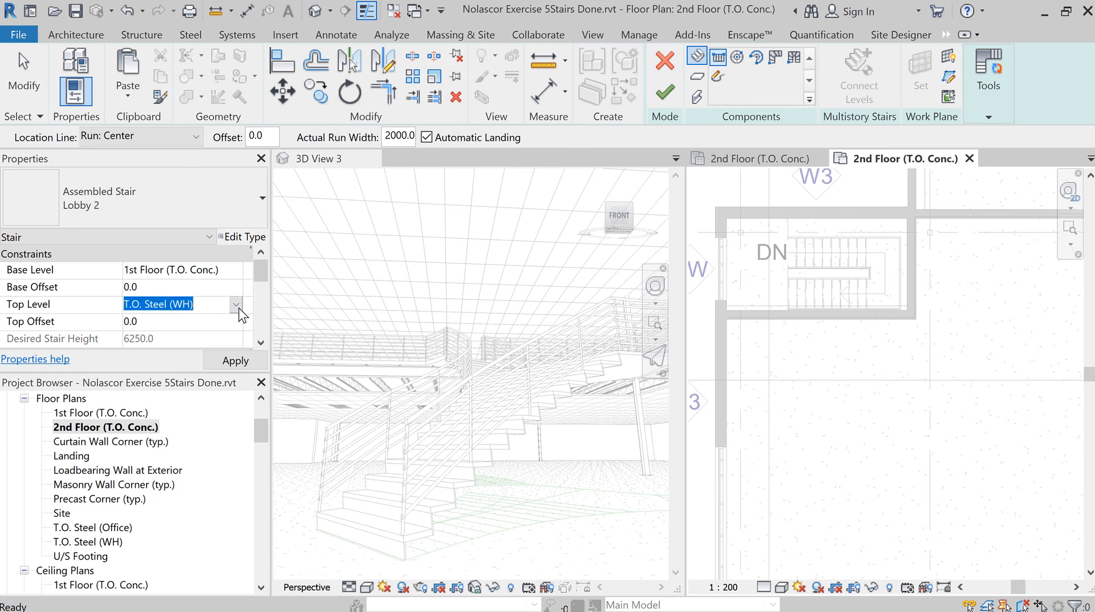
{"action": "left_click", "coordinate": [235, 305]}
{"action": "left_click", "coordinate": [211, 376]}
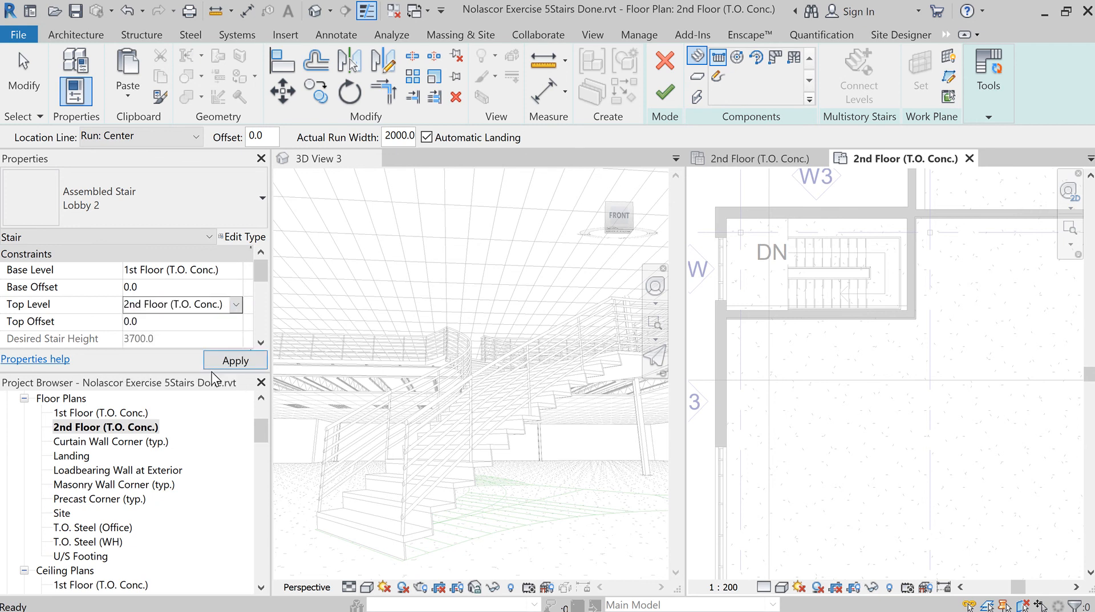
Draw a straight horizontal run of 21 risers below the enclosed stairwell, with its endpoints picked about 7700 mm apart
{"action": "scroll", "coordinate": [182, 328], "scroll_direction": "down", "scroll_amount": 3}
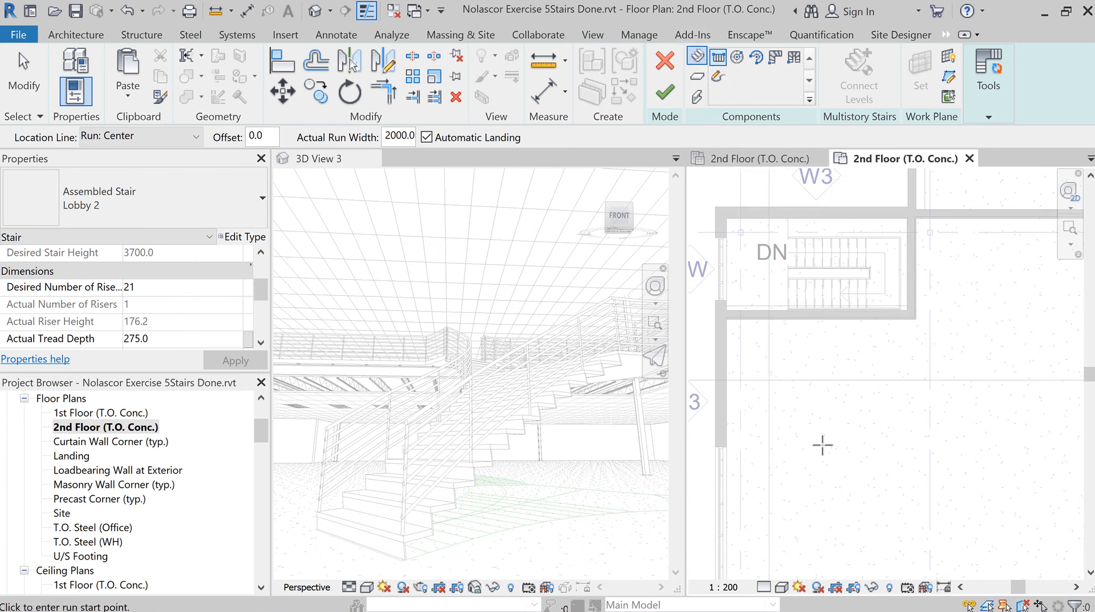
{"action": "left_click", "coordinate": [784, 419]}
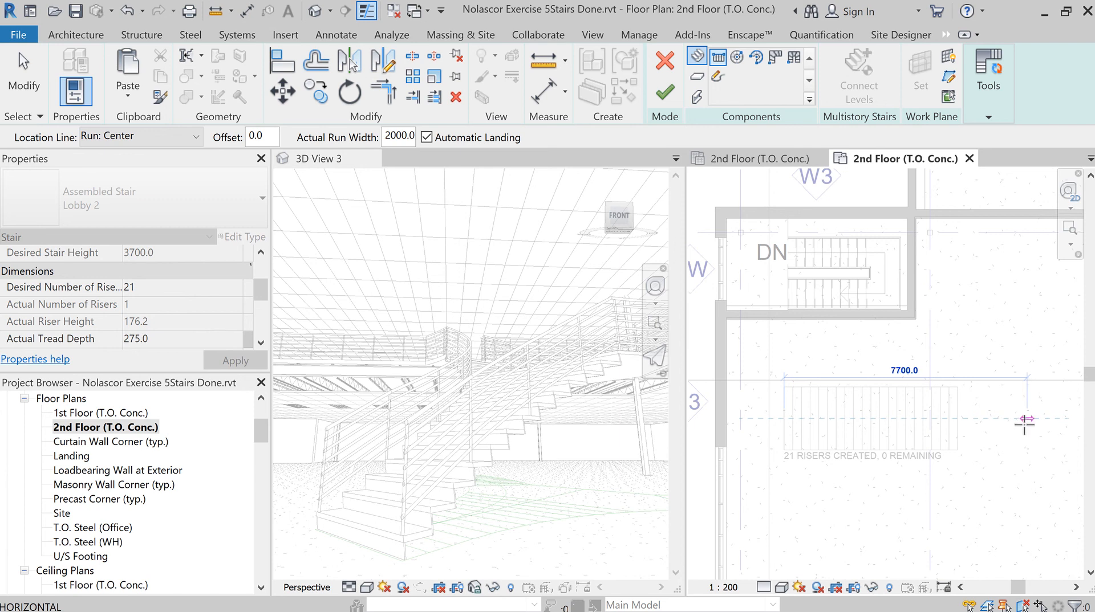
{"action": "left_click", "coordinate": [1026, 419]}
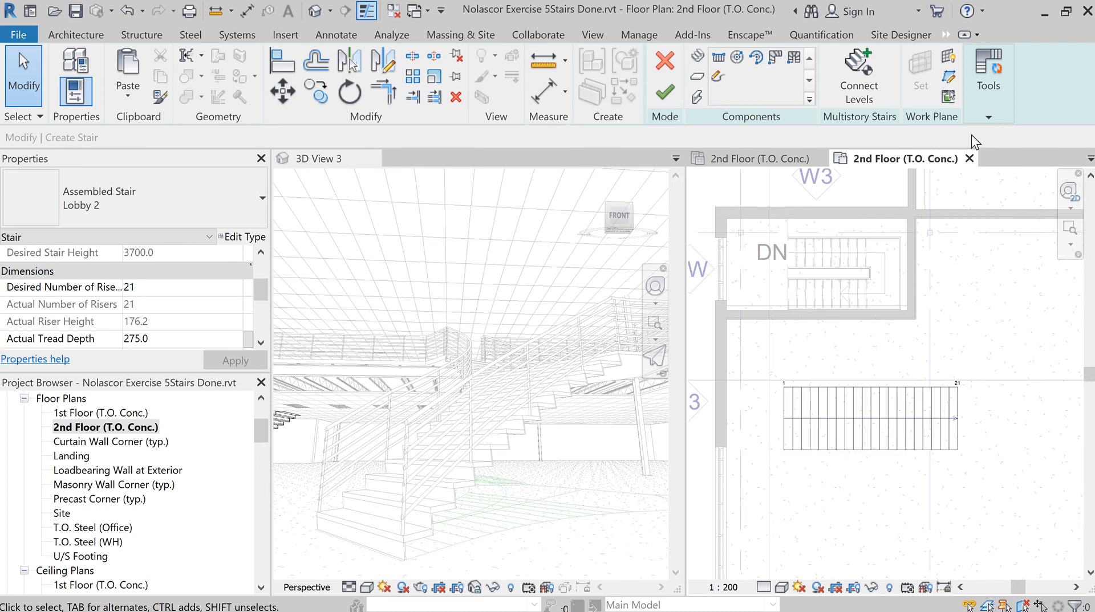
Set the stair's railing type to 900mm Rectangular, positioned on the treads, and finish the stair
{"action": "mouse_move", "coordinate": [988, 115]}
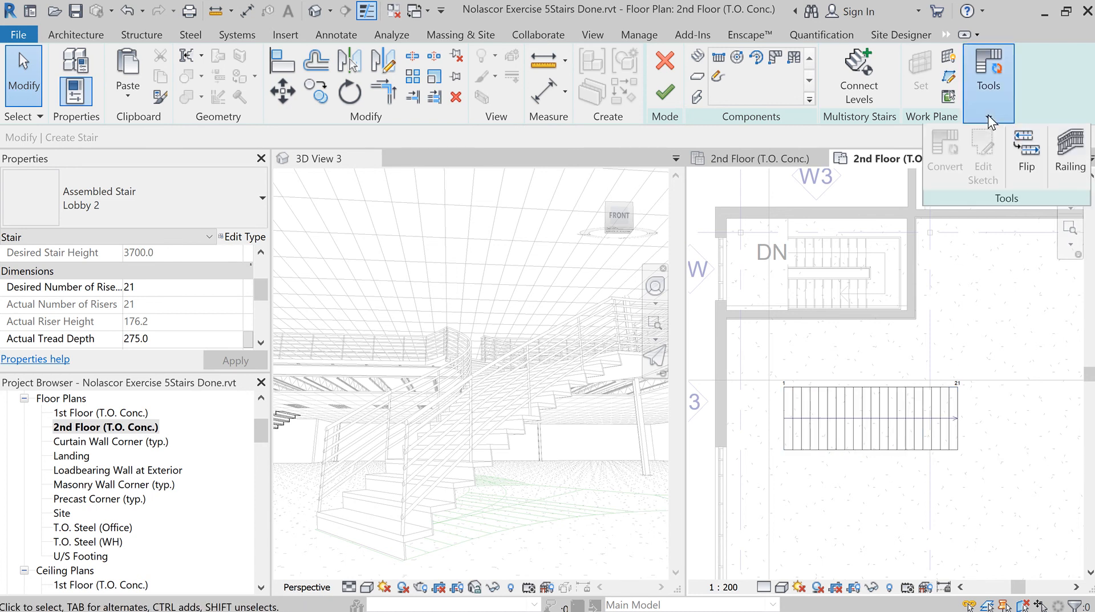
{"action": "left_click", "coordinate": [1070, 153]}
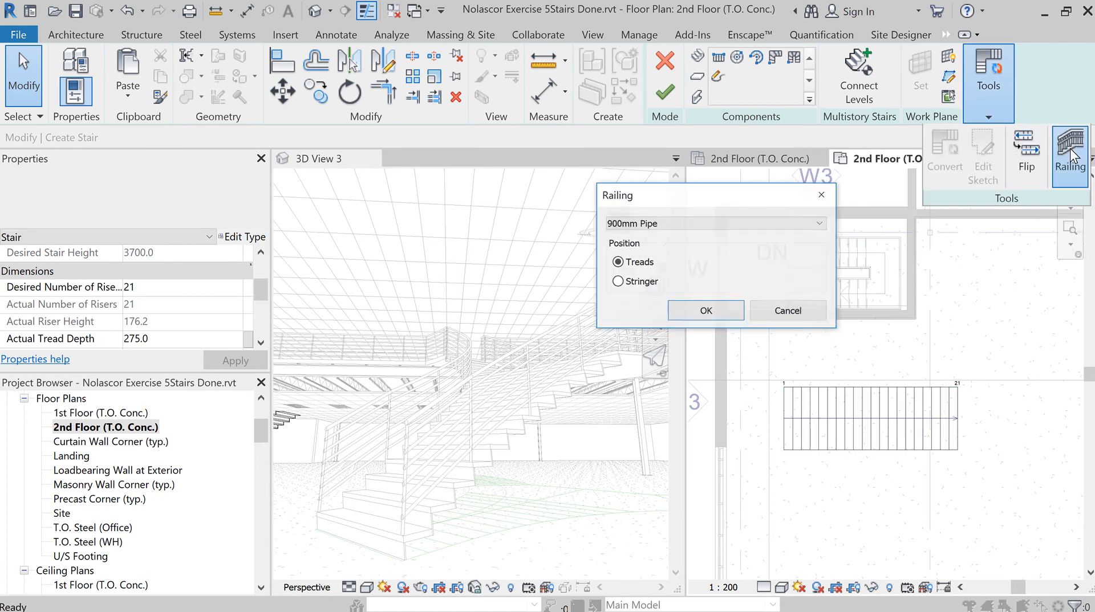
{"action": "left_click", "coordinate": [727, 223]}
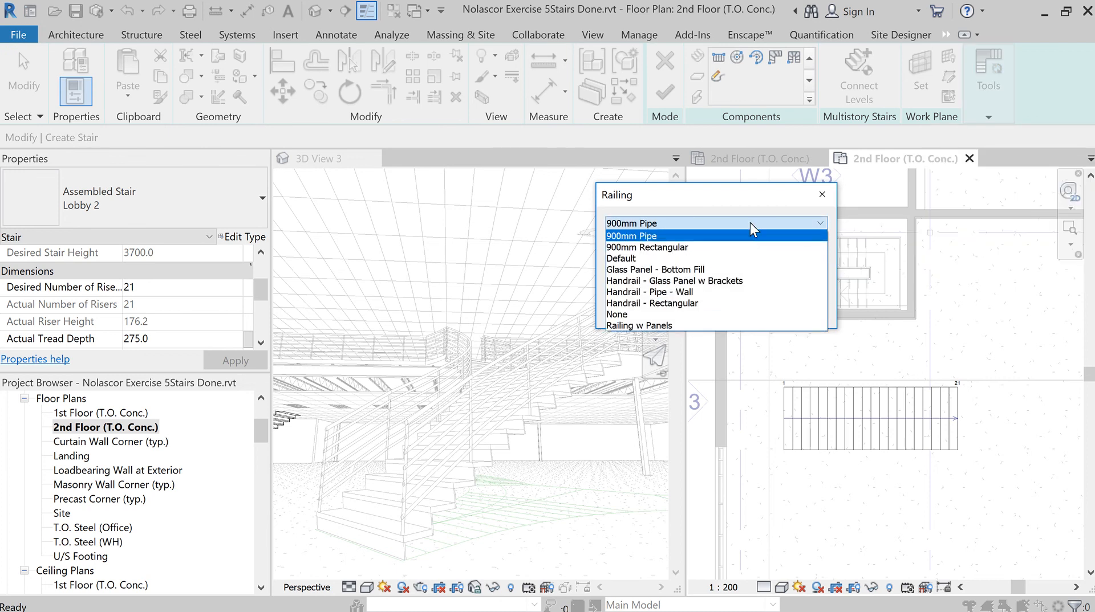
{"action": "left_click", "coordinate": [744, 247]}
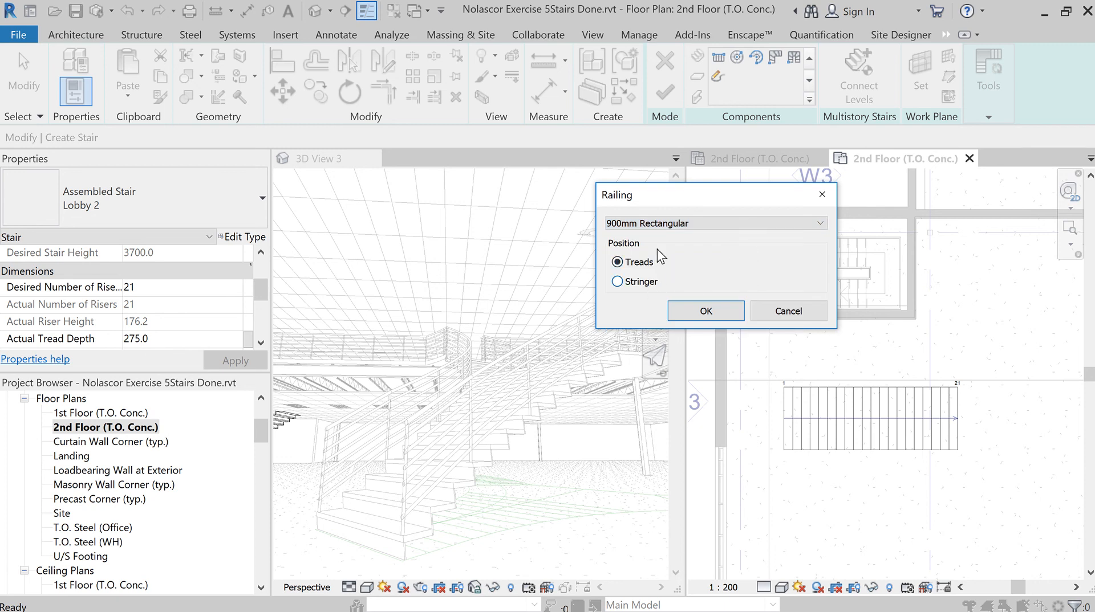
{"action": "left_click", "coordinate": [713, 315]}
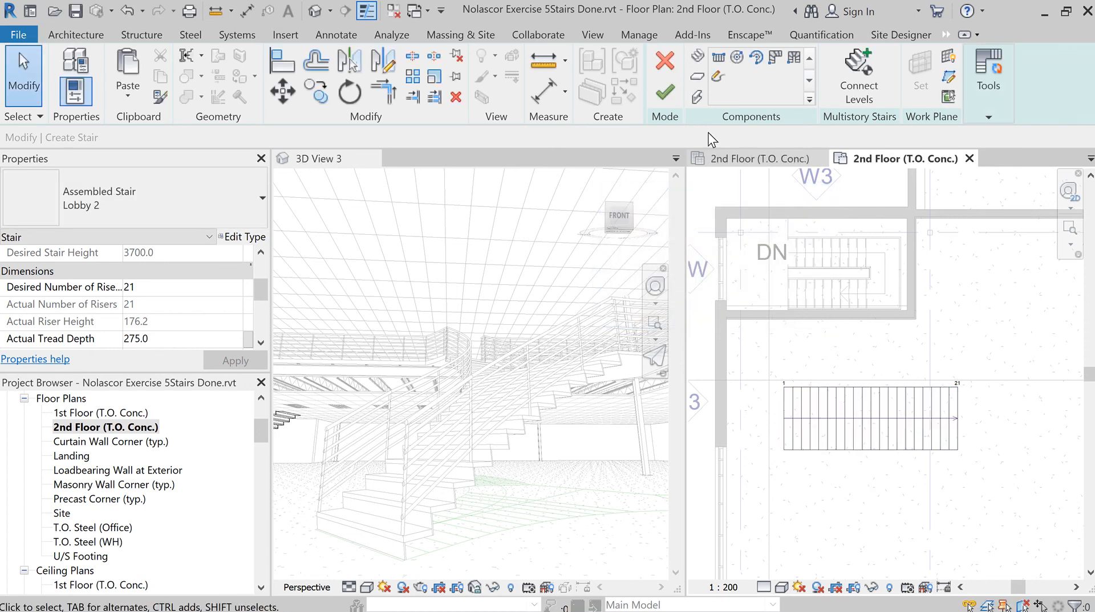
{"action": "left_click", "coordinate": [664, 92]}
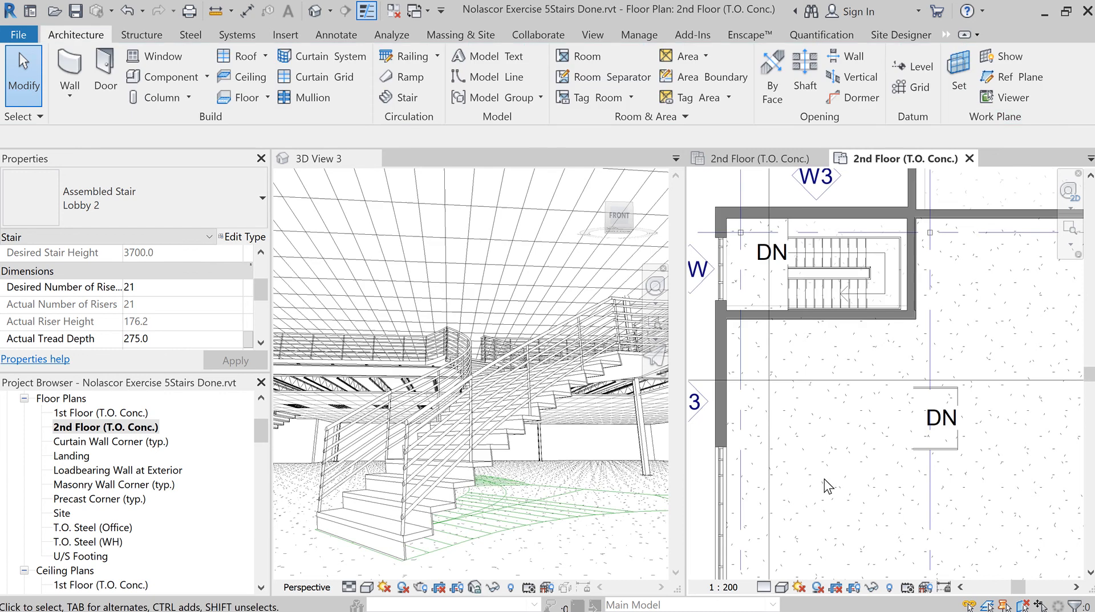
Move the new straight stair into the rectangular floor opening, below the section marker beside the curved stair, and deselect it
{"action": "scroll", "coordinate": [876, 488], "scroll_direction": "up", "scroll_amount": 3}
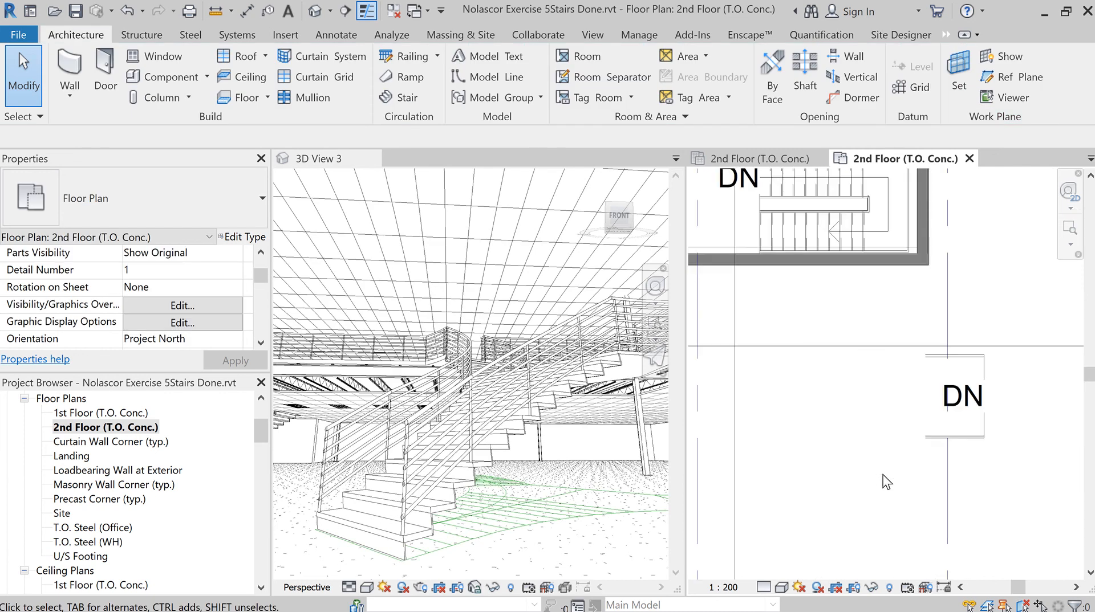
{"action": "middle_click_drag", "start_coordinate": [883, 475], "coordinate": [845, 387]}
{"action": "scroll", "coordinate": [924, 419], "scroll_direction": "down", "scroll_amount": 5}
{"action": "scroll", "coordinate": [924, 419], "scroll_direction": "down", "scroll_amount": 2}
{"action": "scroll", "coordinate": [945, 425], "scroll_direction": "down", "scroll_amount": 2}
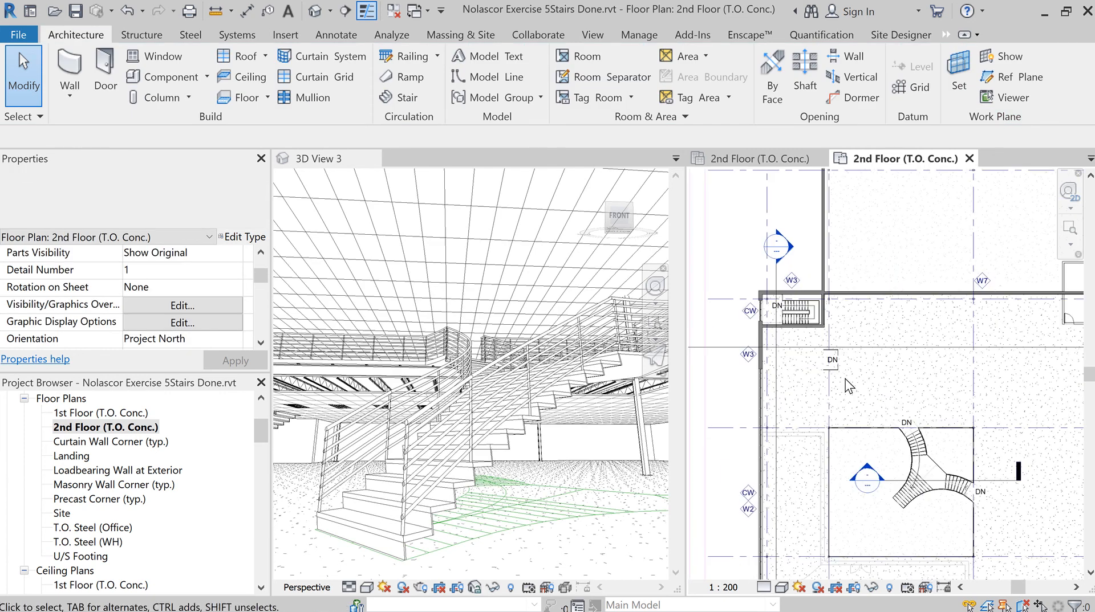
{"action": "left_click", "coordinate": [810, 364]}
{"action": "left_click_drag", "start_coordinate": [808, 360], "coordinate": [880, 534]}
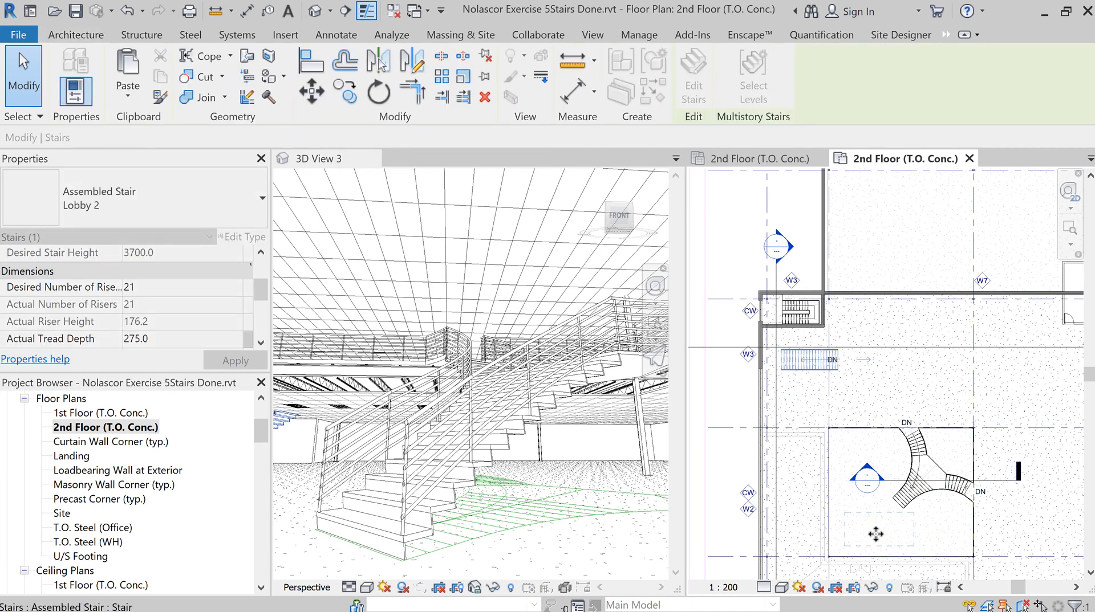
{"action": "scroll", "coordinate": [889, 534], "scroll_direction": "up", "scroll_amount": 3}
{"action": "scroll", "coordinate": [896, 536], "scroll_direction": "up", "scroll_amount": 5}
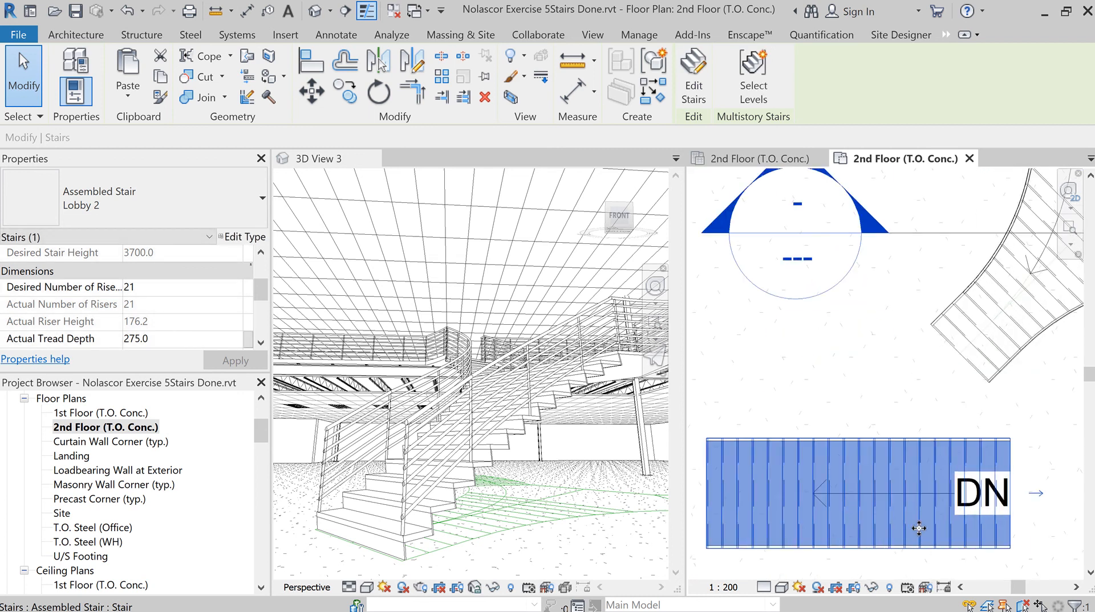
{"action": "middle_click_drag", "start_coordinate": [919, 528], "coordinate": [923, 429]}
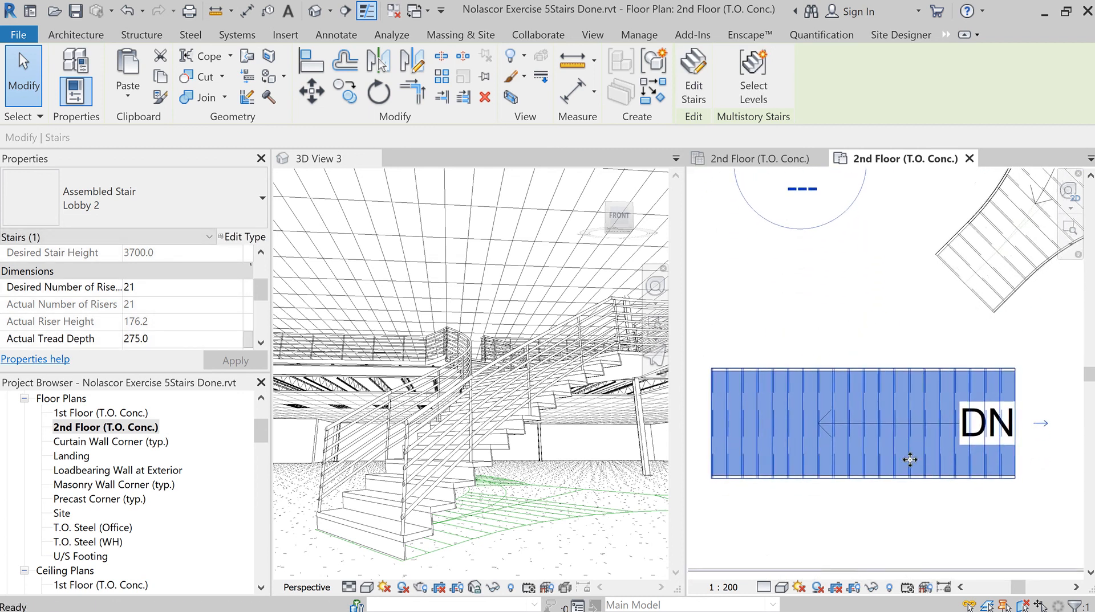
{"action": "left_click", "coordinate": [885, 502]}
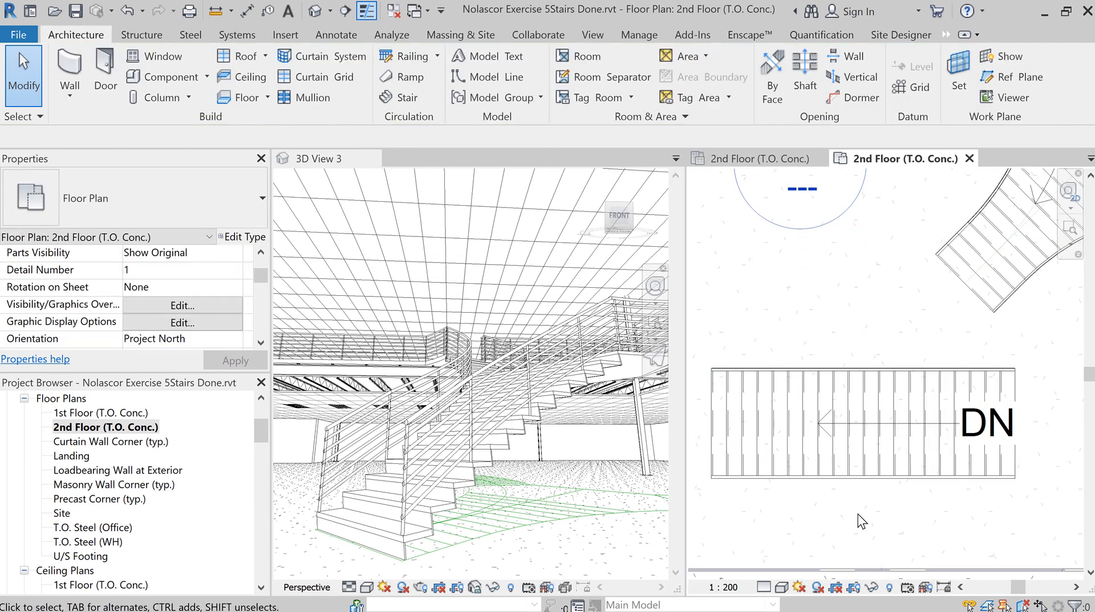